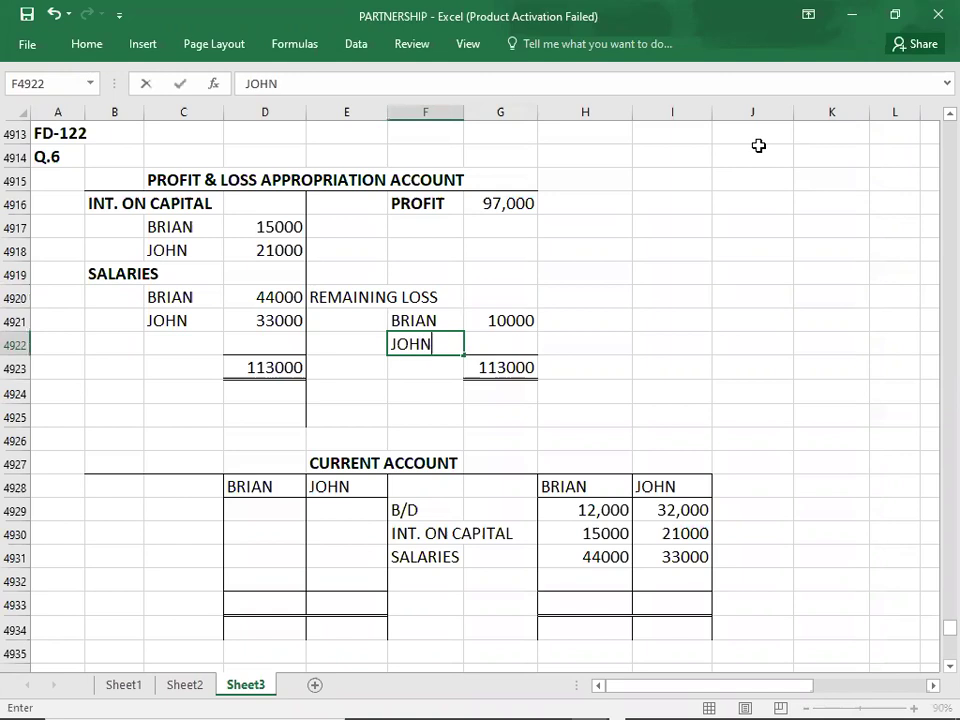
# Step: Enter 6000 in G4922 as the second partner's share of the remaining loss in the appropriation account
pyautogui.write('6000')
pyautogui.press('Return')
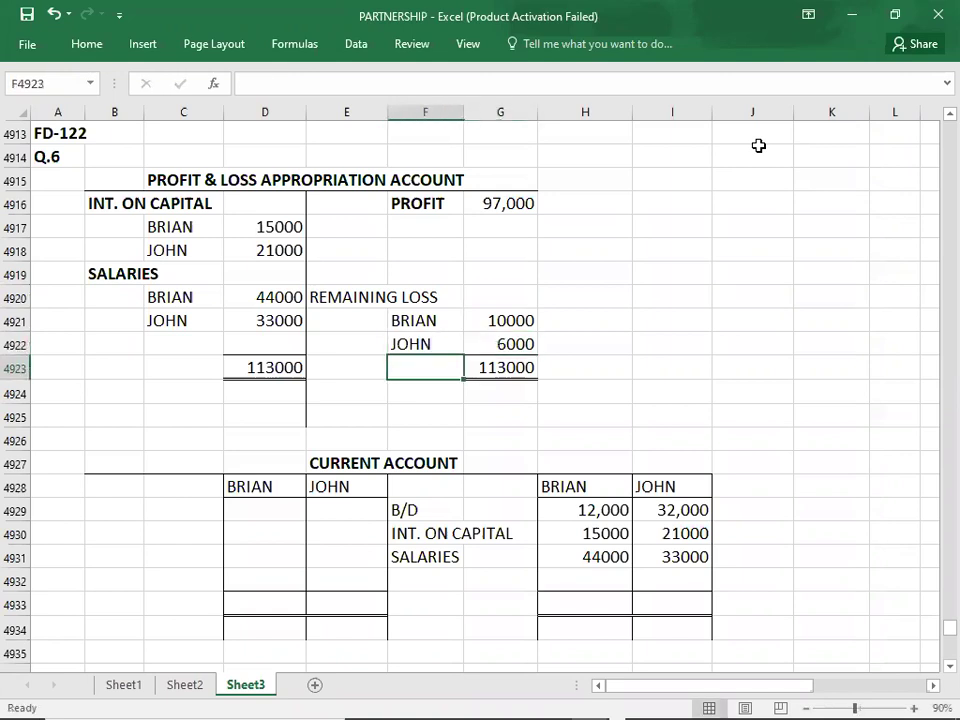
# Step: Label the first debit row of the current account "REMAINING LOSS" in B4929
pyautogui.press('Down')
pyautogui.press('Down')
pyautogui.press('Down')
pyautogui.press('Down')
pyautogui.press('Down')
pyautogui.press('Down')
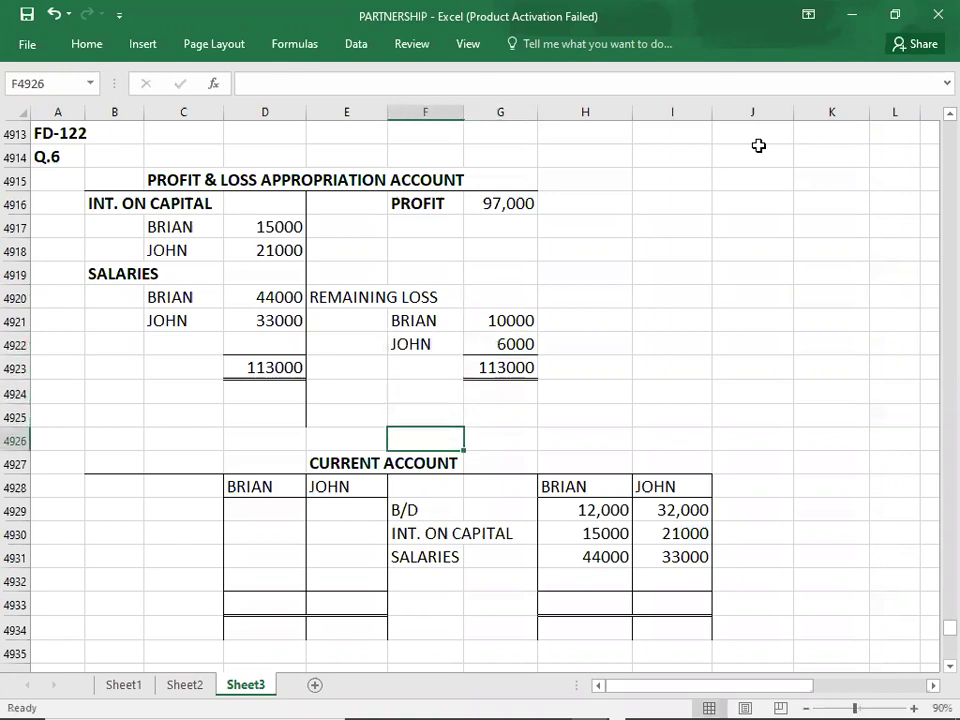
pyautogui.press('Left')
pyautogui.press('Left')
pyautogui.press('Left')
pyautogui.press('Left')
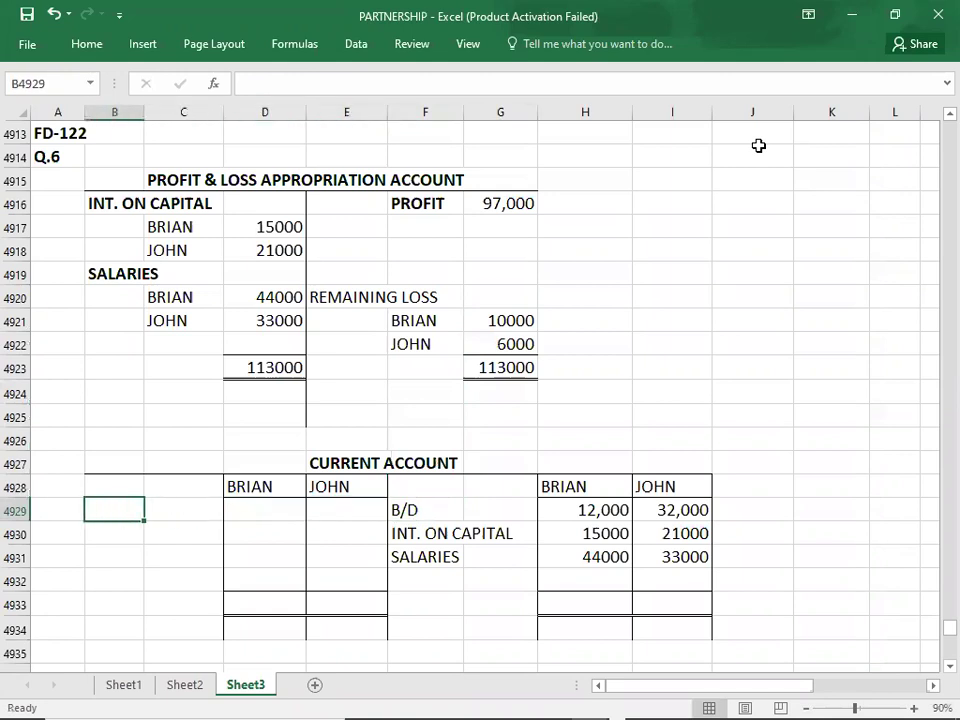
pyautogui.write('LO')
pyautogui.press('BackSpace')
pyautogui.press('BackSpace')
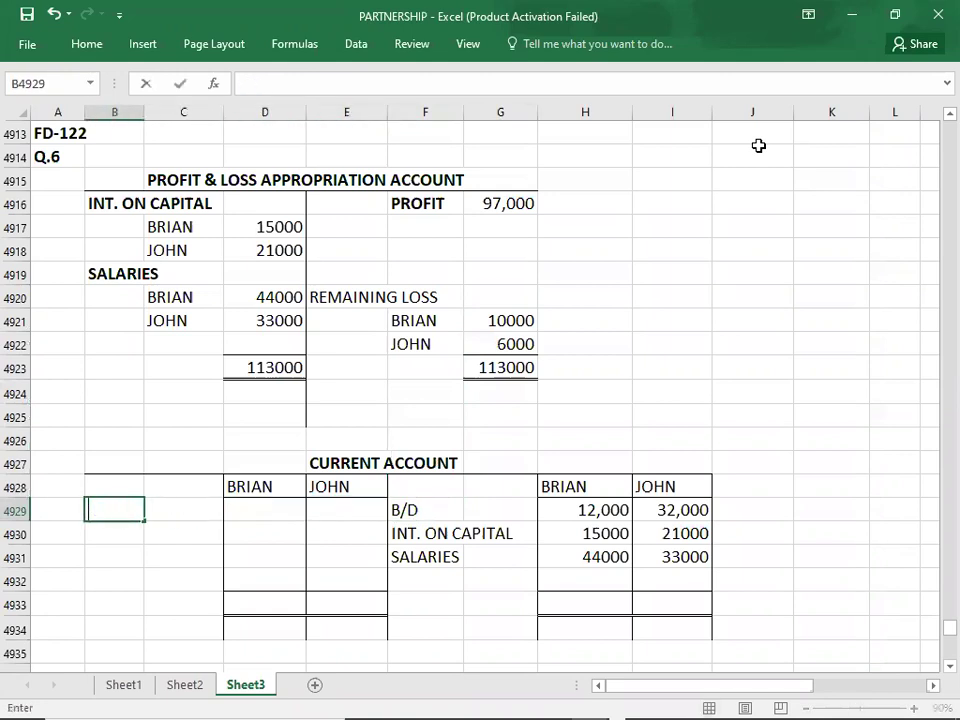
pyautogui.write('REMAIN')
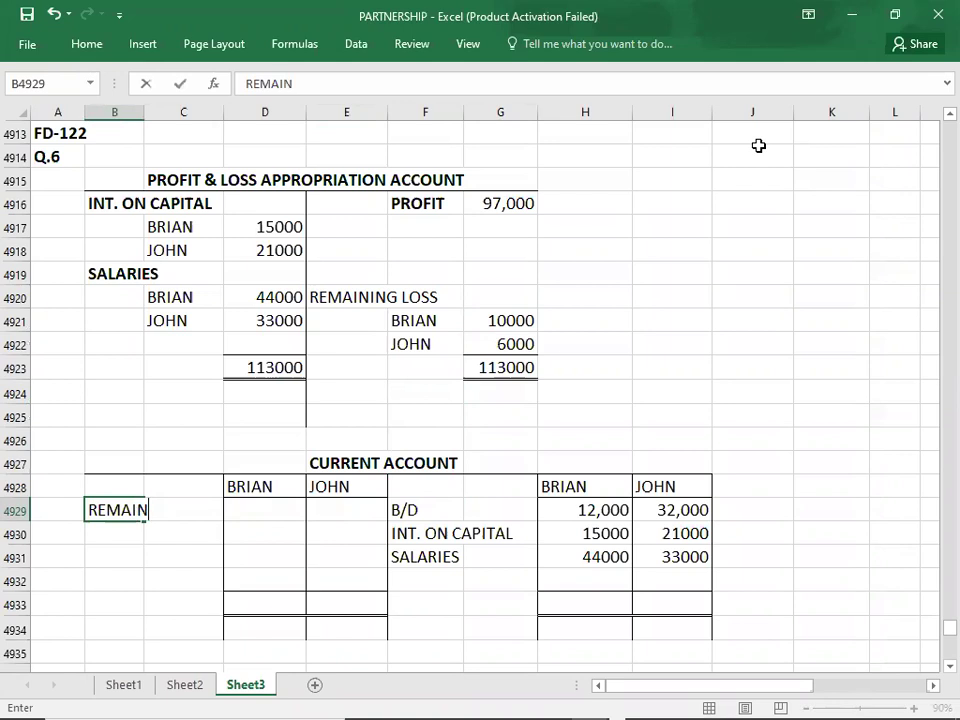
pyautogui.write('ING LOSS')
pyautogui.press('Tab')
# Step: Enter the partners' remaining loss shares in the current account: 10000 in D4929 and 6000 in E4929
pyautogui.press('Tab')
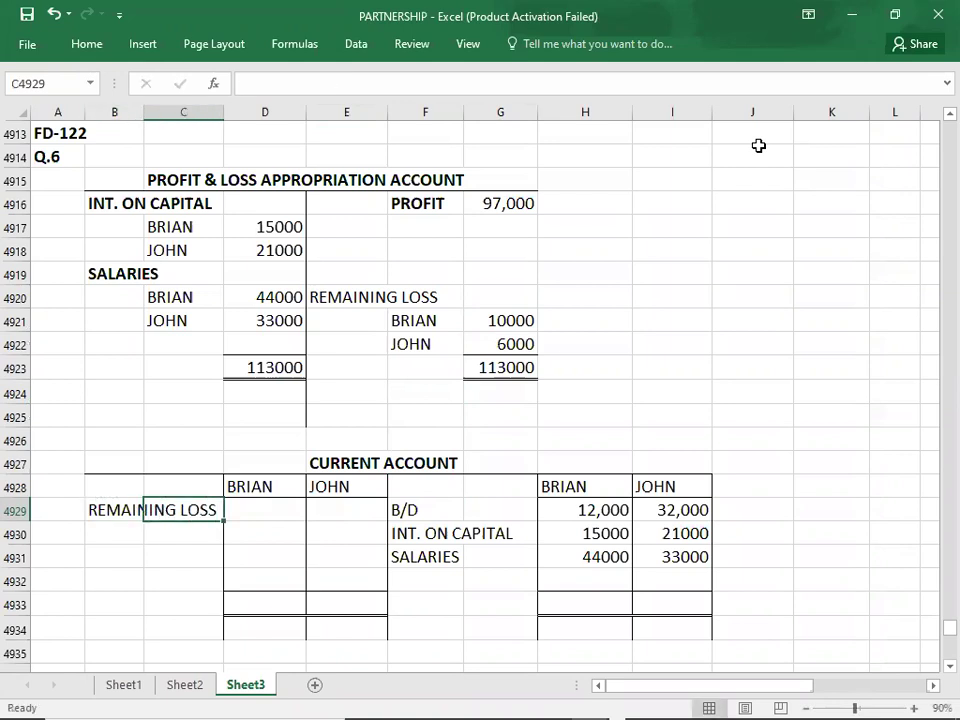
pyautogui.write('10000')
pyautogui.press('Tab')
pyautogui.write('60000')
pyautogui.press('BackSpace')
pyautogui.press('Return')
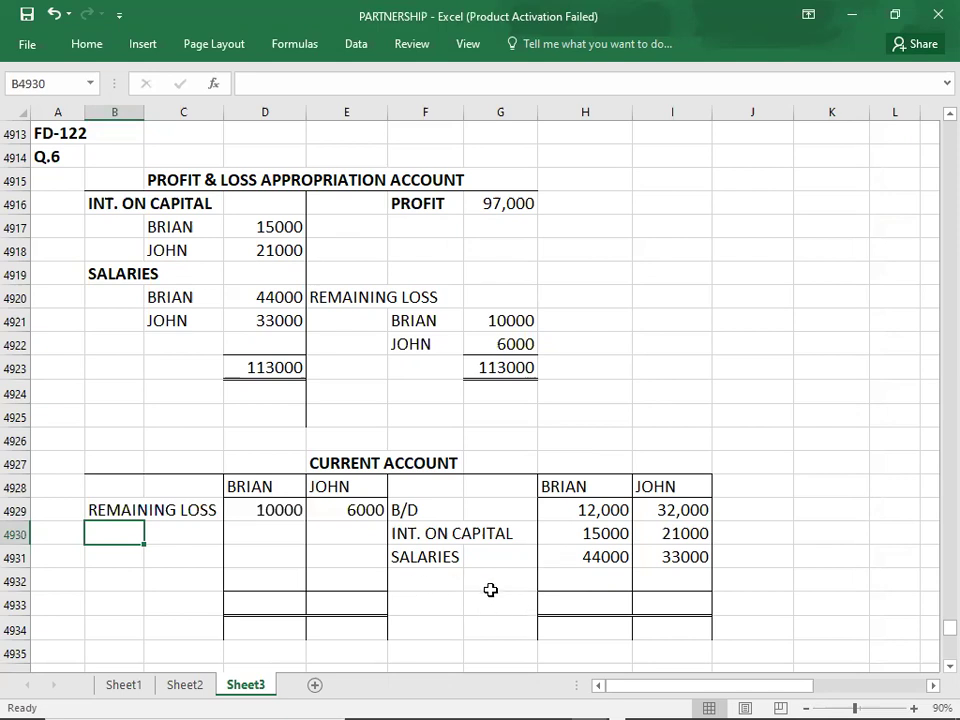
# Step: Sum the first partner's current account credits in H4929:H4931 and enter 71,000 as the total in H4933
pyautogui.click(557, 600)
pyautogui.press('Up')
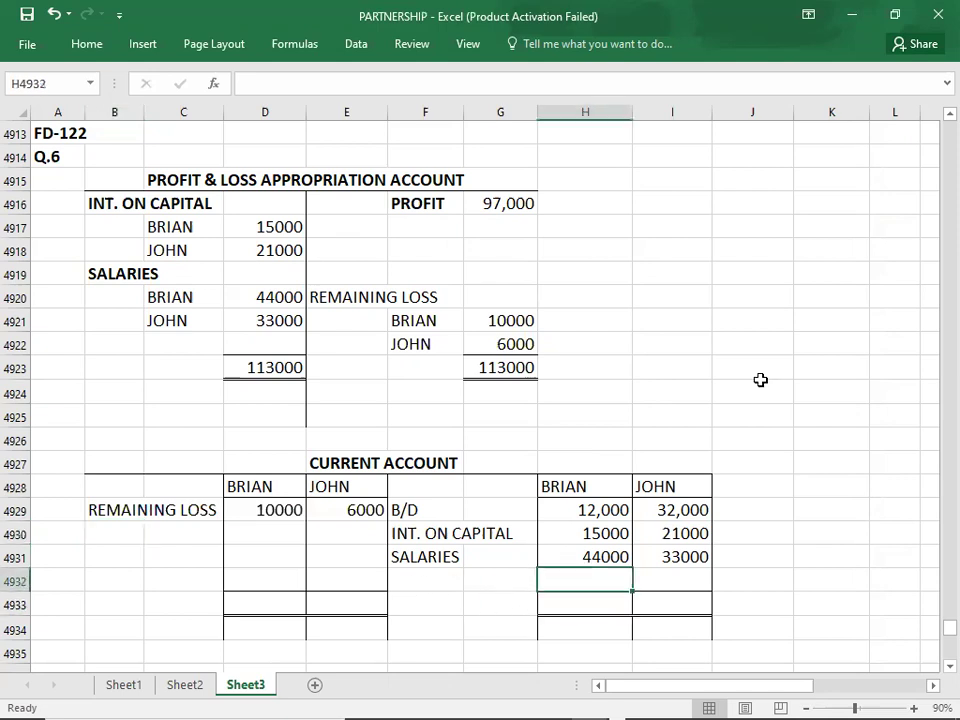
pyautogui.press('Up')
pyautogui.hotkey('shift', 'Up')
pyautogui.hotkey('shift', 'Up')
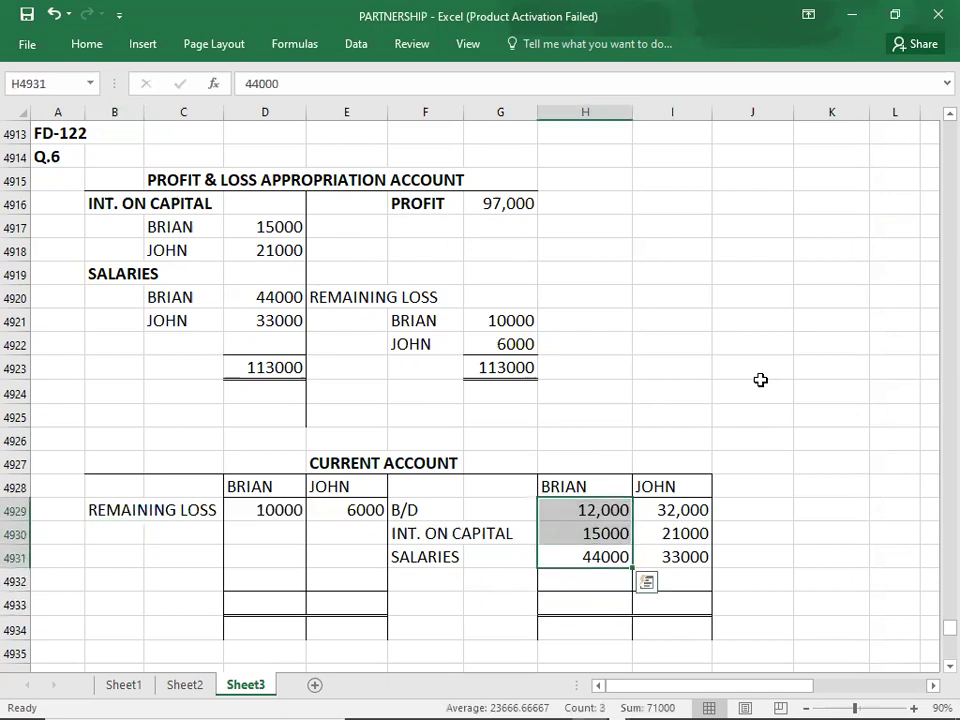
pyautogui.press('Down')
pyautogui.press('Down')
pyautogui.write('71,000')
pyautogui.press('Right')
# Step: Sum the second partner's current account credits in I4929:I4931 and enter 86000 as the total in I4933
pyautogui.press('Up')
pyautogui.press('Right')
pyautogui.press('Left')
pyautogui.press('Up')
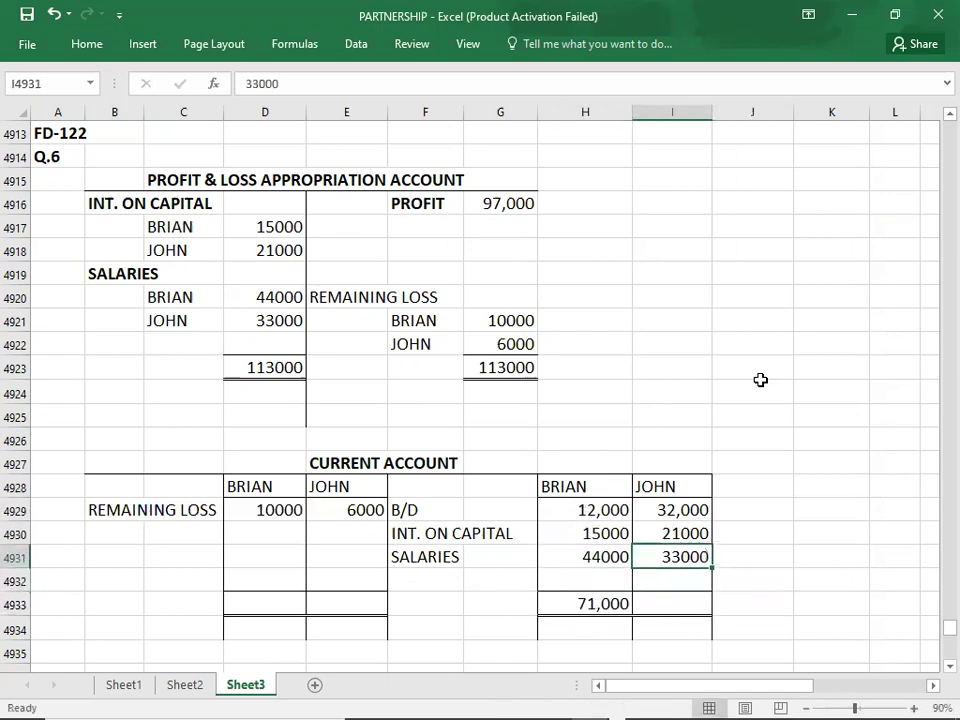
pyautogui.hotkey('shift', 'Up')
pyautogui.hotkey('shift', 'Up')
pyautogui.press('Down')
pyautogui.press('Down')
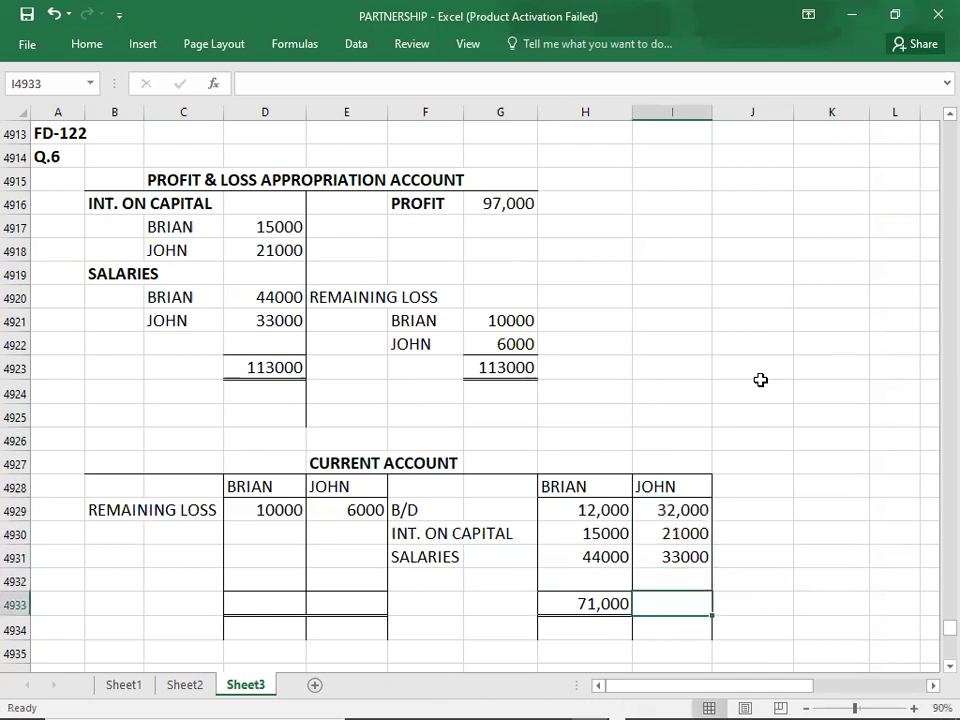
pyautogui.press('Down')
pyautogui.press('Up')
pyautogui.write('86000')
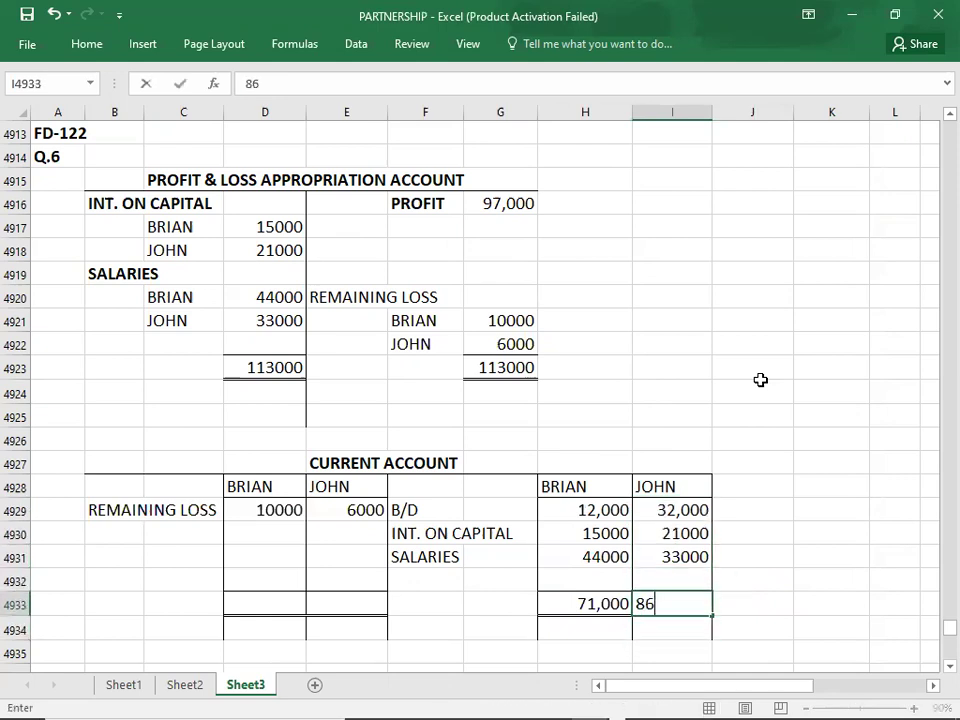
pyautogui.press('Left')
# Step: Enter the matching debit totals of the current account: 71000 in D4933 and 86000 in E4933
pyautogui.press('Left')
pyautogui.press('Left')
pyautogui.press('Left')
pyautogui.press('Left')
pyautogui.write('71000')
pyautogui.press('Right')
pyautogui.press('Right')
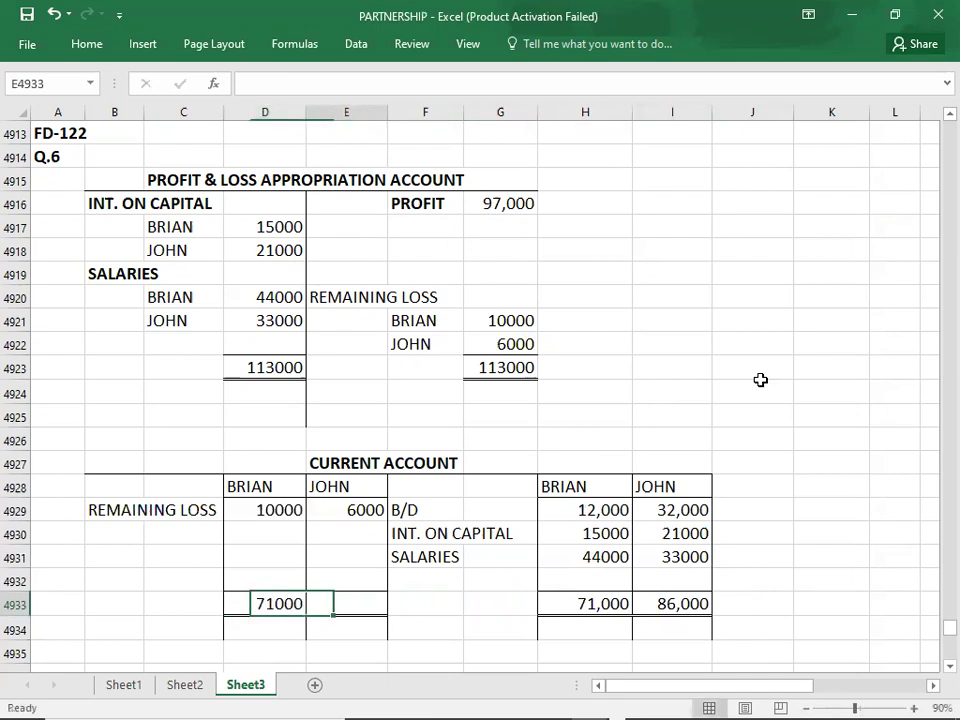
pyautogui.press('Left')
pyautogui.write('6000')
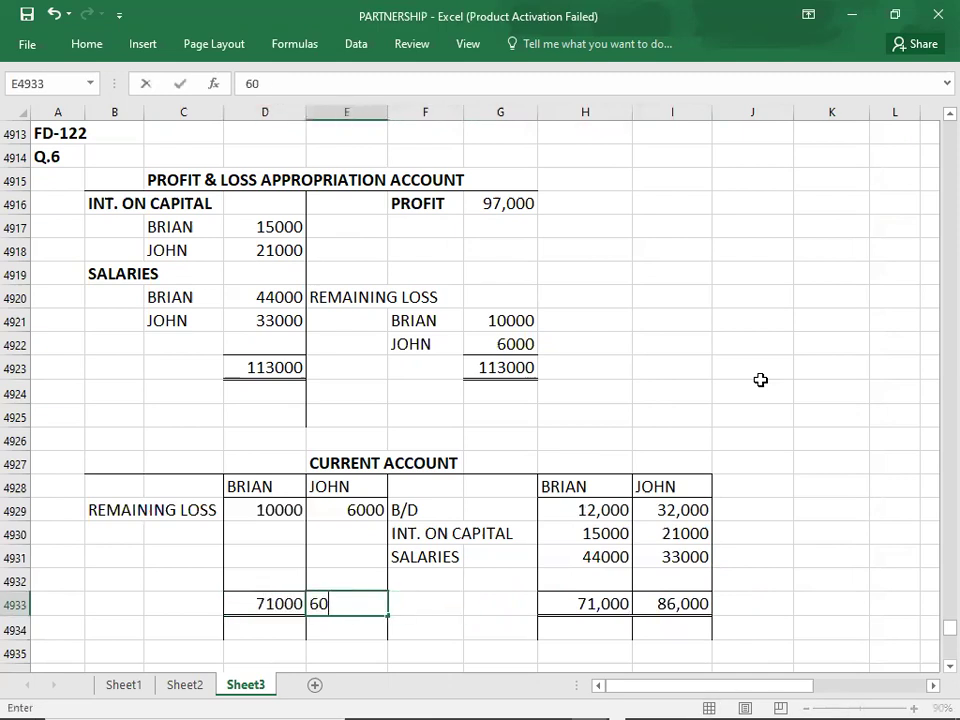
pyautogui.press('BackSpace')
pyautogui.press('BackSpace')
pyautogui.press('BackSpace')
pyautogui.press('BackSpace')
pyautogui.write('86000')
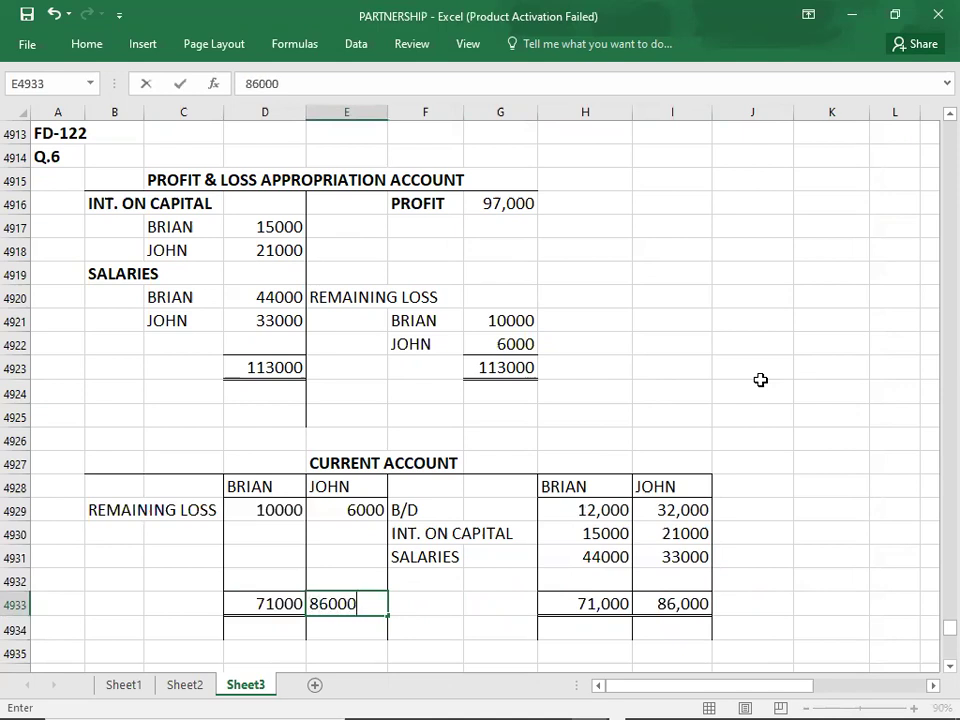
pyautogui.press('Left')
# Step: Label the closing balance row of the current account "C/D" in C4932
pyautogui.press('Left')
pyautogui.press('Left')
pyautogui.press('Up')
pyautogui.press('Right')
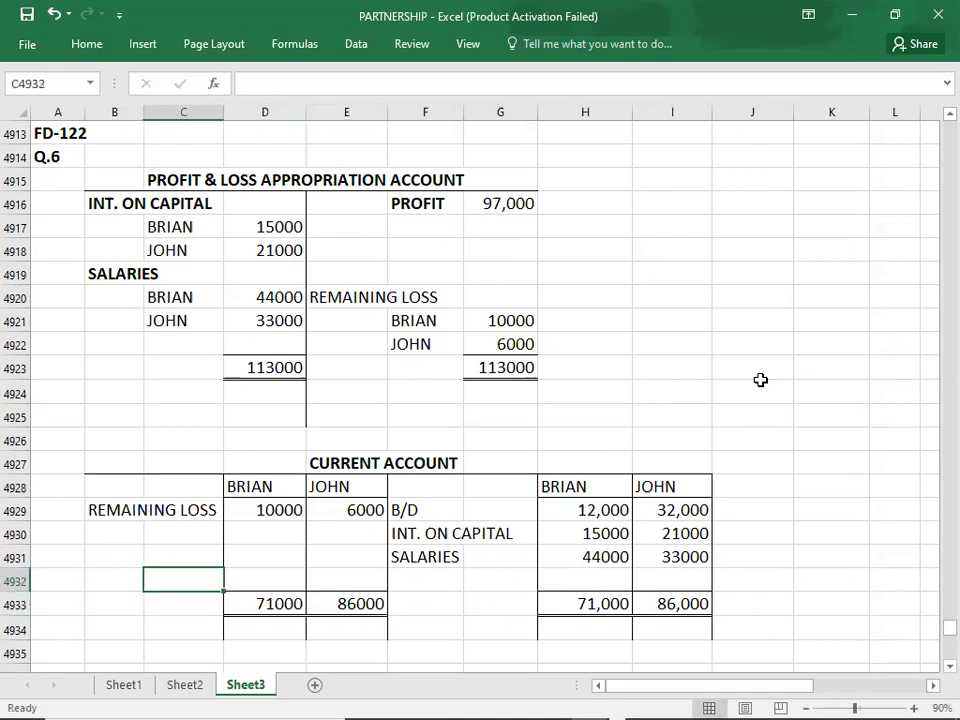
pyautogui.press('Left')
pyautogui.press('Right')
pyautogui.write('C/D')
pyautogui.press('Right')
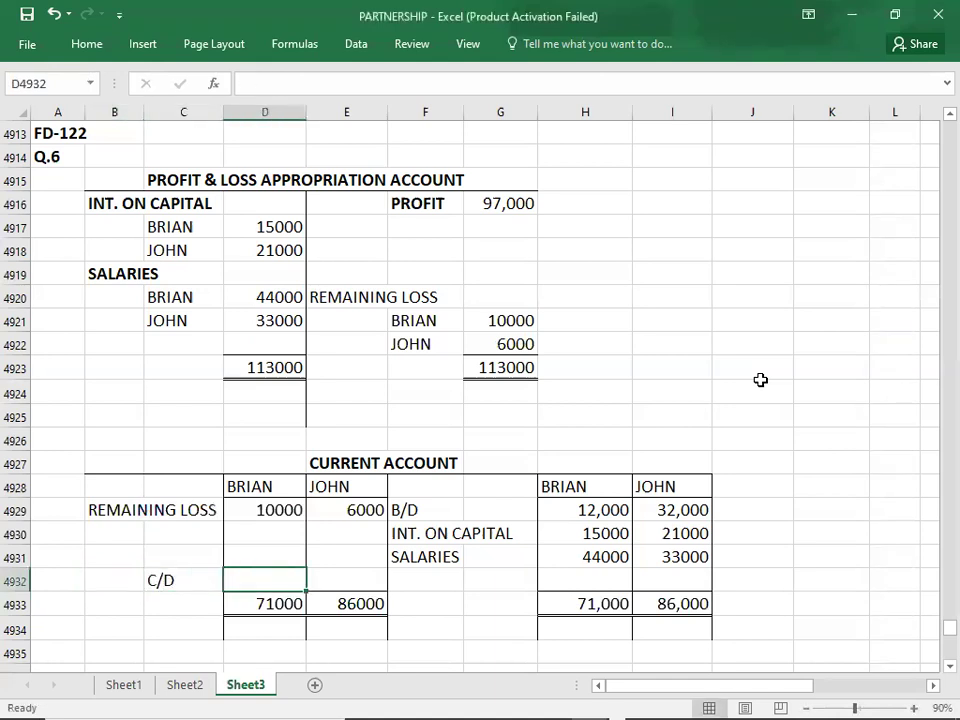
# Step: Enter the current account closing balances: 61000 in D4932 and 80000 in E4932
pyautogui.write('61000')
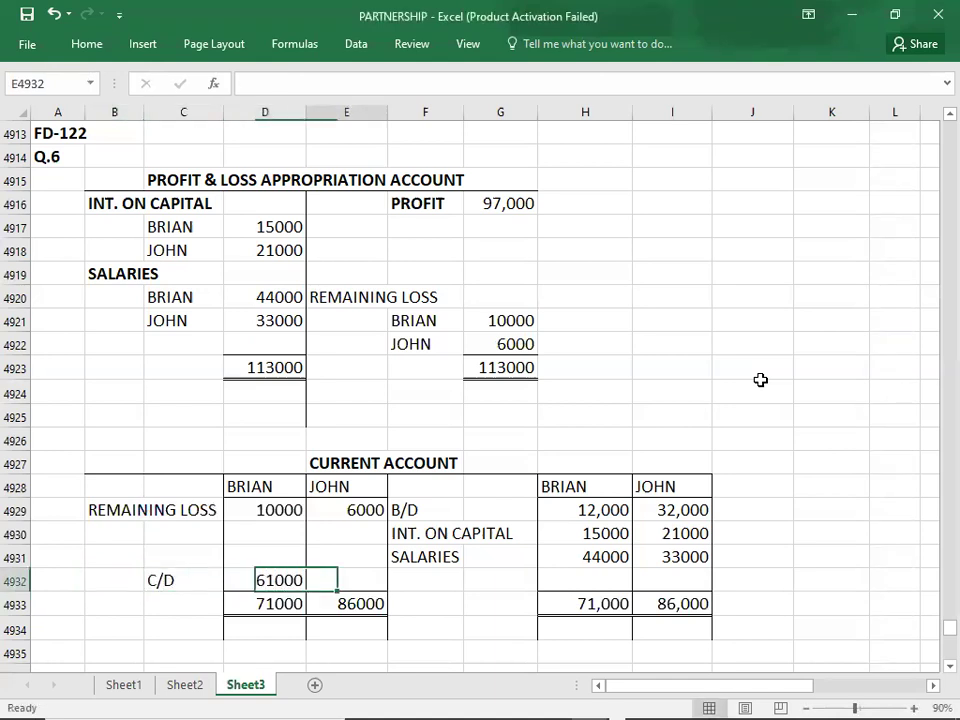
pyautogui.press('Right')
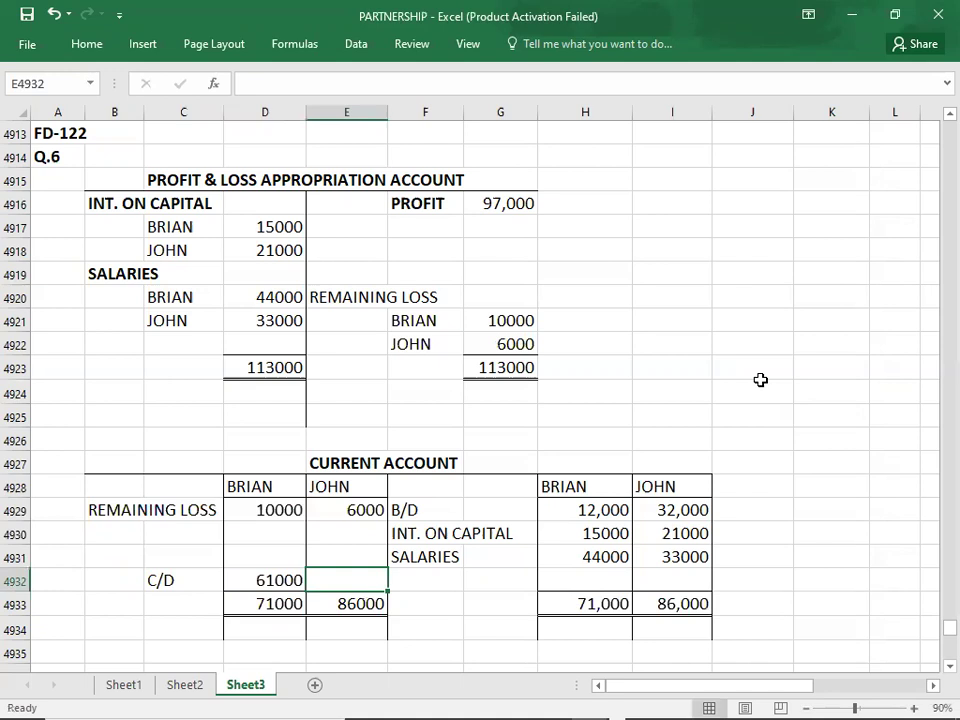
pyautogui.write('80000')
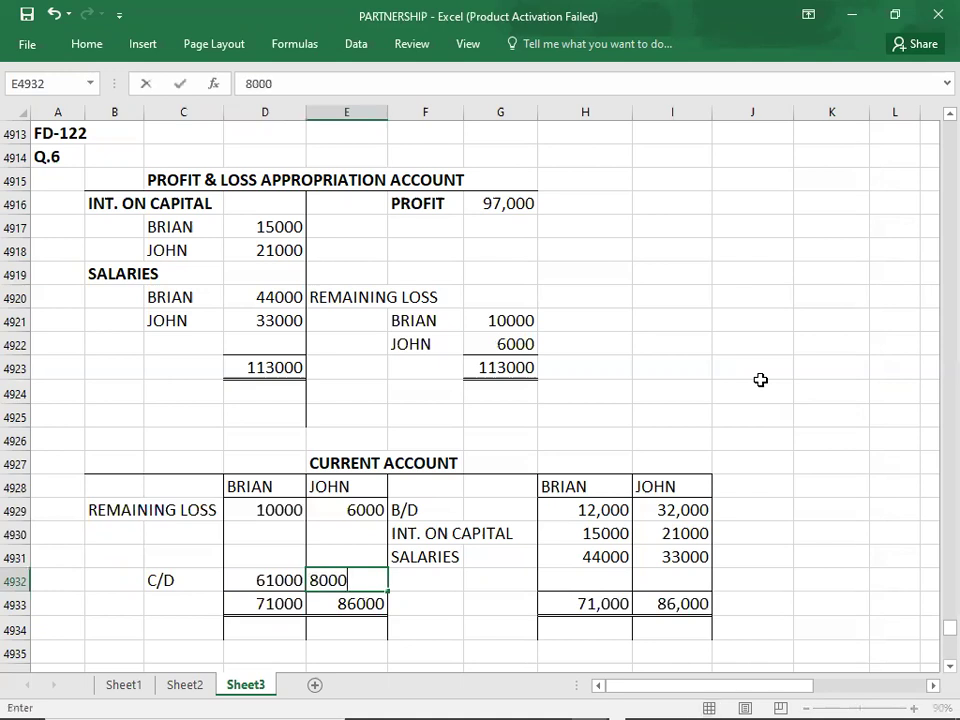
pyautogui.press('Return')
pyautogui.press('Return')
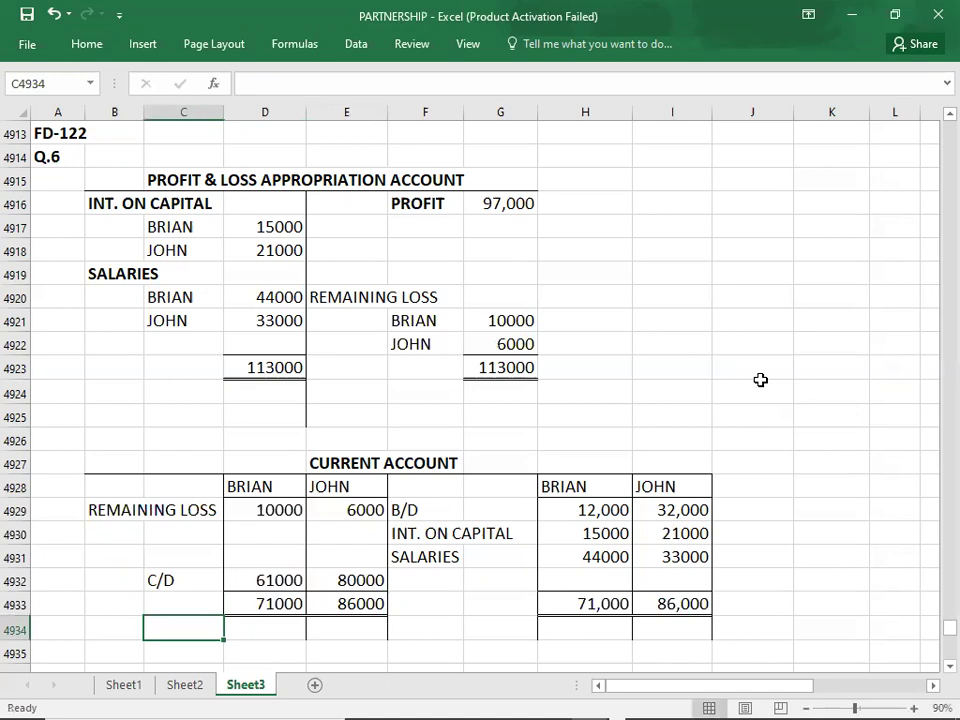
# Step: Enter 100000 in D4950 as the first partner's capital in the balance sheet extract
pyautogui.press('Down')
pyautogui.press('Down')
pyautogui.press('Down')
pyautogui.press('Down')
pyautogui.press('Down')
pyautogui.press('Down')
pyautogui.press('Down')
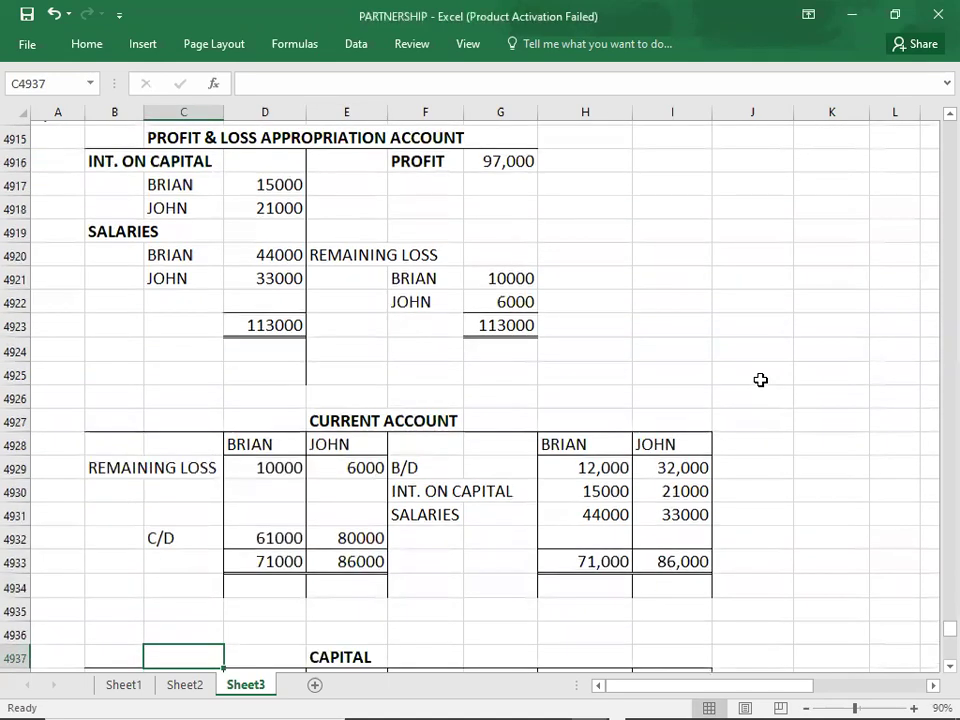
pyautogui.press('Down')
pyautogui.press('Down')
pyautogui.press('Down')
pyautogui.press('Down')
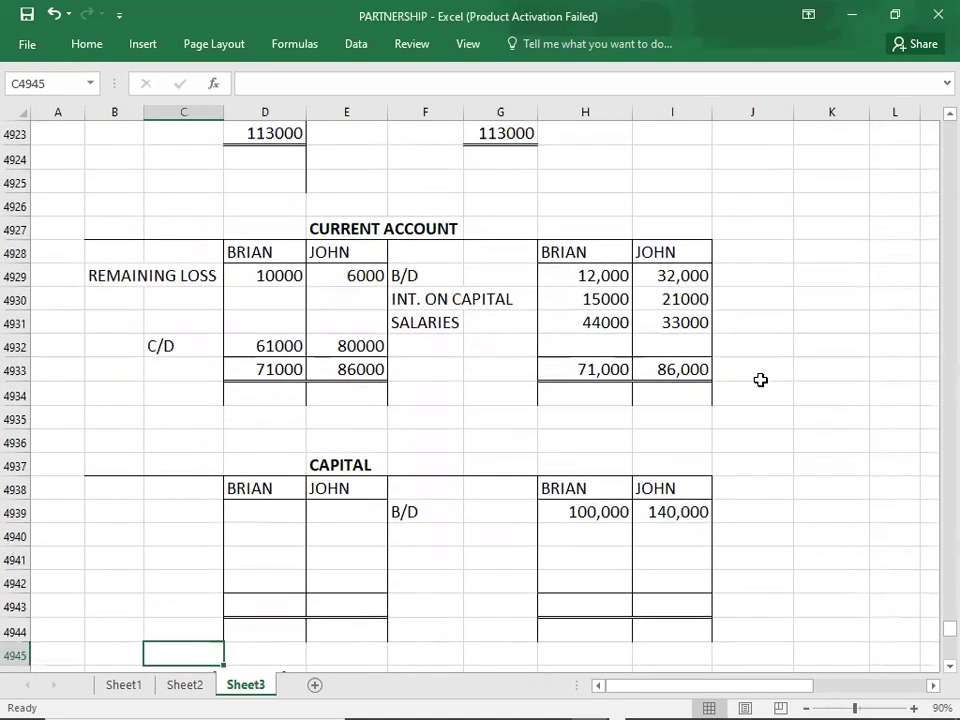
pyautogui.press('Down')
pyautogui.press('Down')
pyautogui.press('Down')
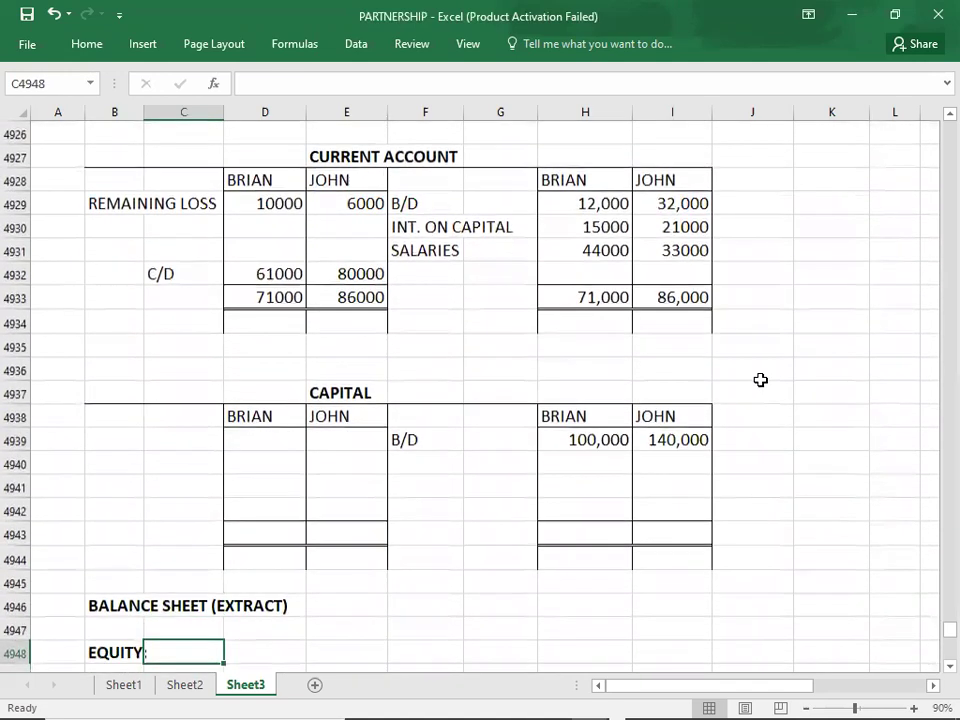
pyautogui.press('Down')
pyautogui.press('Down')
pyautogui.press('Down')
pyautogui.press('Down')
pyautogui.press('Down')
pyautogui.press('Down')
pyautogui.press('Down')
pyautogui.press('Down')
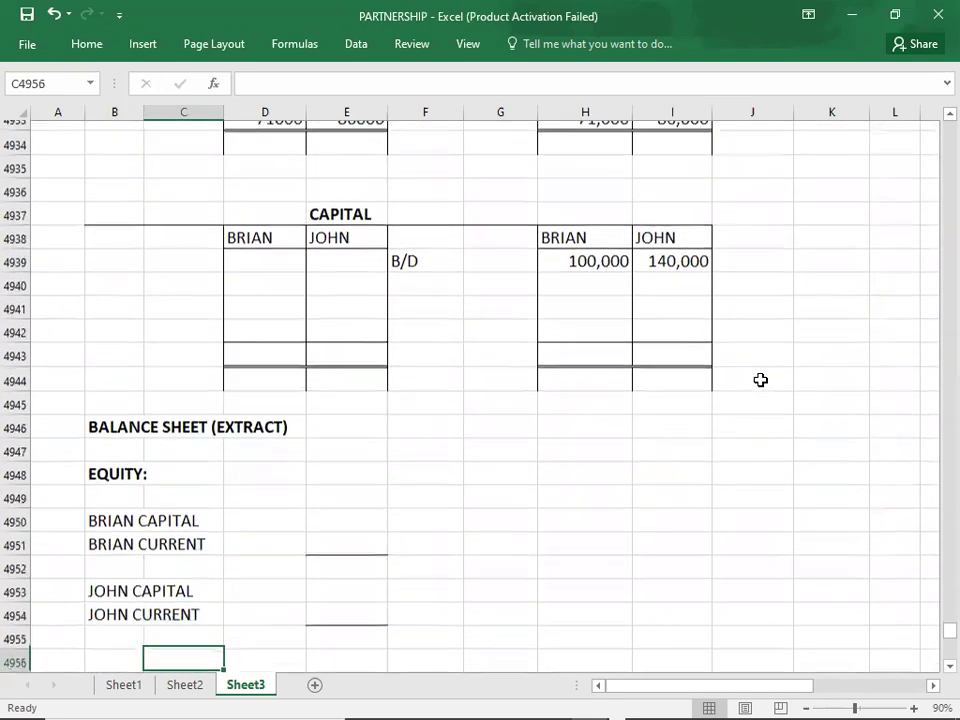
pyautogui.press('Down')
pyautogui.press('Up')
pyautogui.press('Up')
pyautogui.press('Up')
pyautogui.press('Up')
pyautogui.press('Up')
pyautogui.press('Up')
pyautogui.press('Up')
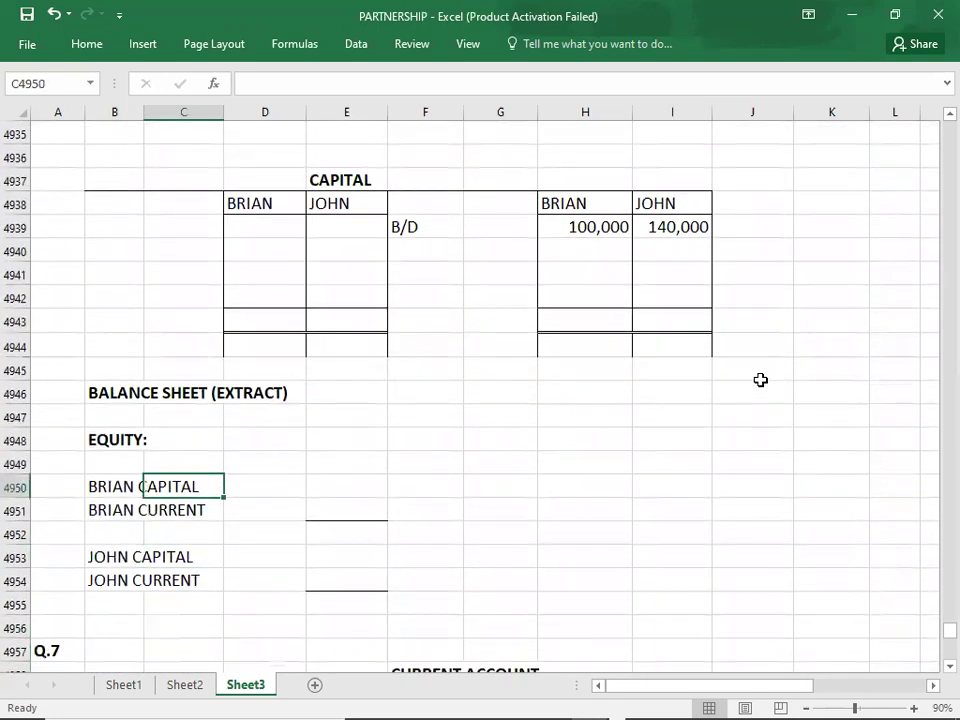
pyautogui.press('Right')
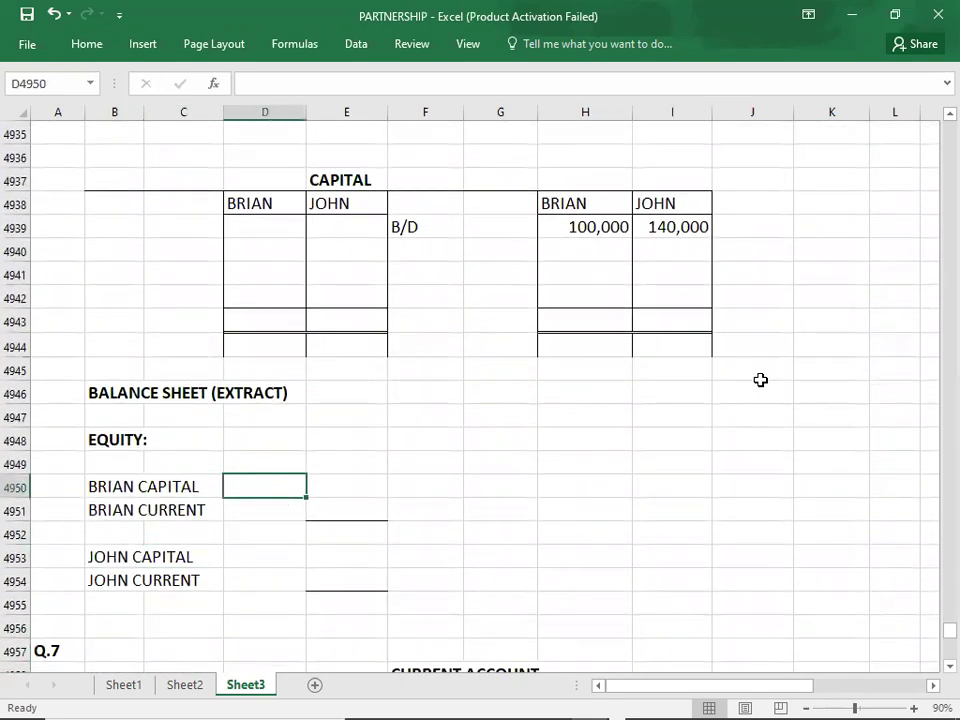
pyautogui.write('100000')
pyautogui.press('Return')
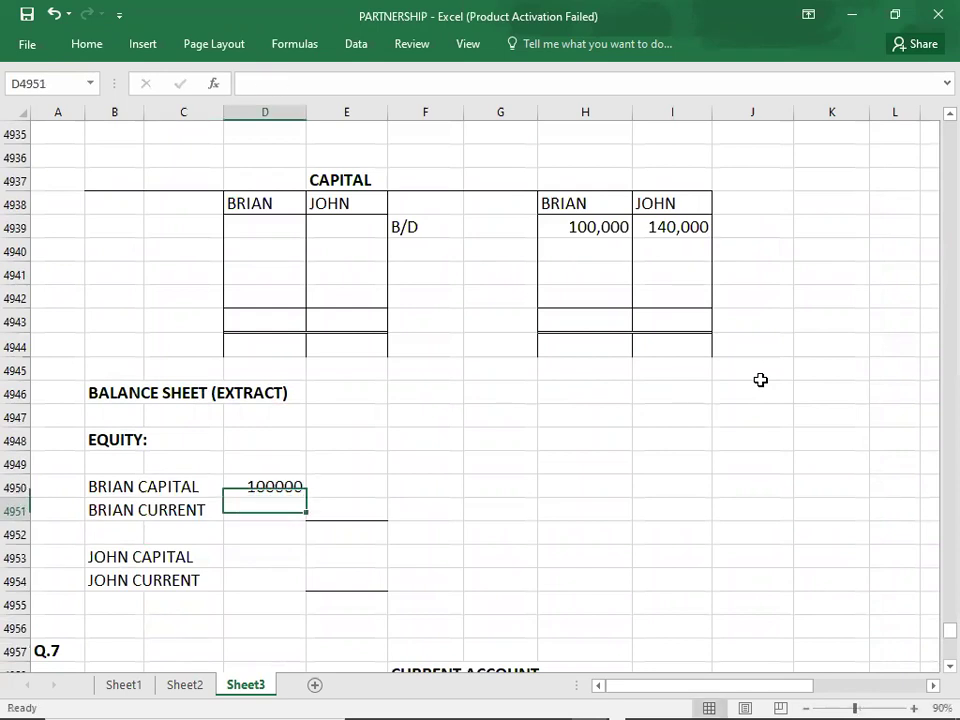
# Step: Look up the first partner's closing current account balance and enter 61000 in D4951 of the balance sheet extract
pyautogui.press('Up')
pyautogui.press('Up')
pyautogui.press('Up')
pyautogui.press('Up')
pyautogui.press('Up')
pyautogui.press('Up')
pyautogui.press('Up')
pyautogui.press('Up')
pyautogui.press('Up')
pyautogui.press('Up')
pyautogui.press('Up')
pyautogui.press('Up')
pyautogui.press('Up')
pyautogui.press('Up')
pyautogui.press('Up')
pyautogui.press('Up')
pyautogui.press('Up')
pyautogui.press('Up')
pyautogui.press('Up')
pyautogui.press('Up')
pyautogui.press('Down')
pyautogui.press('Down')
pyautogui.press('Down')
pyautogui.press('Down')
pyautogui.press('Down')
pyautogui.press('Down')
pyautogui.press('Down')
pyautogui.press('Down')
pyautogui.press('Down')
pyautogui.press('Down')
pyautogui.press('Down')
pyautogui.press('Down')
pyautogui.press('Down')
pyautogui.press('Down')
pyautogui.press('Down')
pyautogui.press('Down')
pyautogui.press('Down')
pyautogui.press('Down')
pyautogui.press('Down')
pyautogui.press('Down')
pyautogui.write('3')
pyautogui.press('BackSpace')
pyautogui.write('61000')
pyautogui.press('Tab')
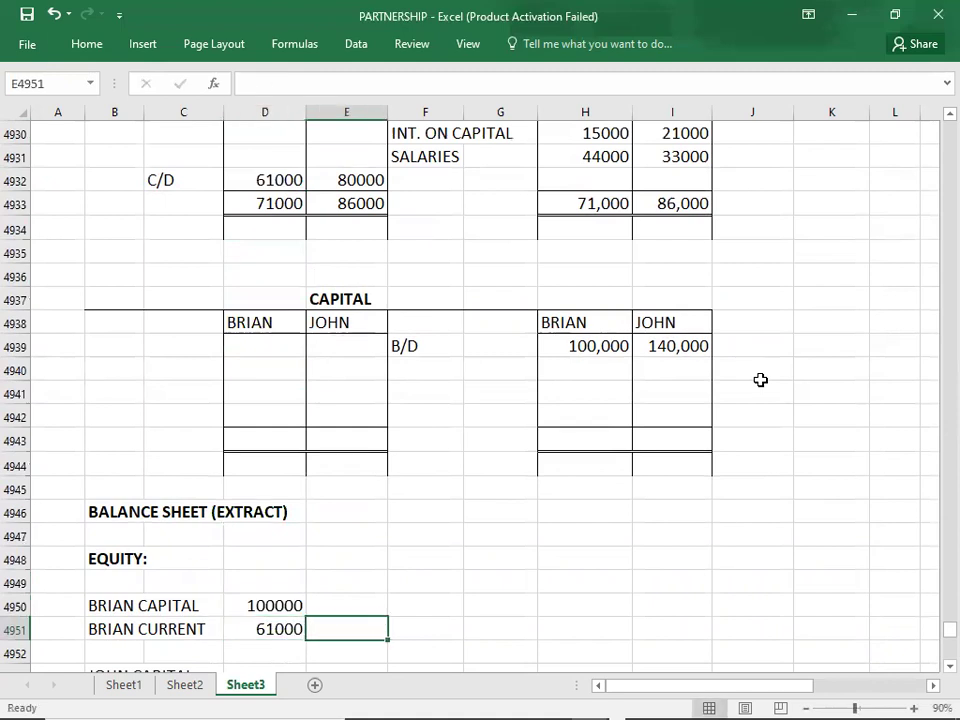
pyautogui.press('Down')
pyautogui.press('Down')
pyautogui.press('Down')
pyautogui.press('Up')
pyautogui.press('Up')
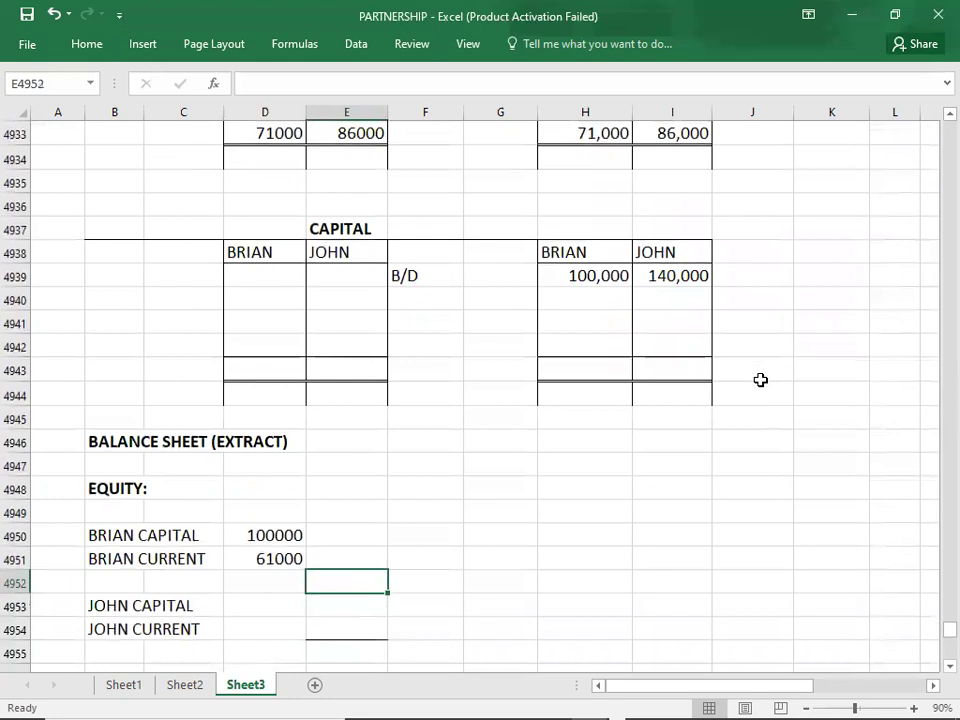
pyautogui.press('Up')
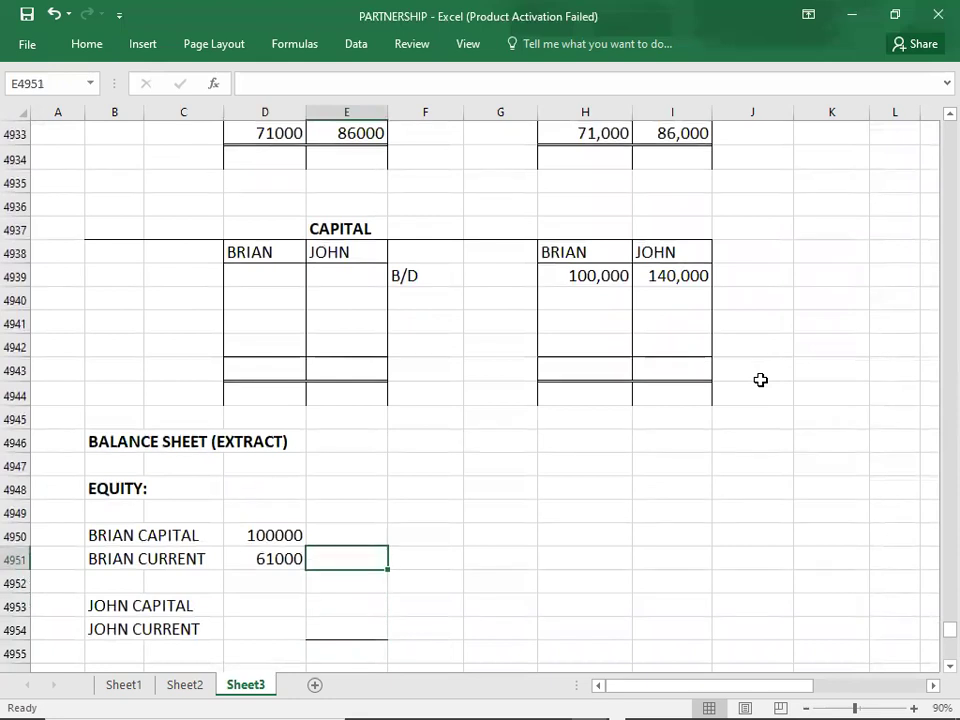
pyautogui.write('161')
pyautogui.press('BackSpace')
pyautogui.press('BackSpace')
pyautogui.press('BackSpace')
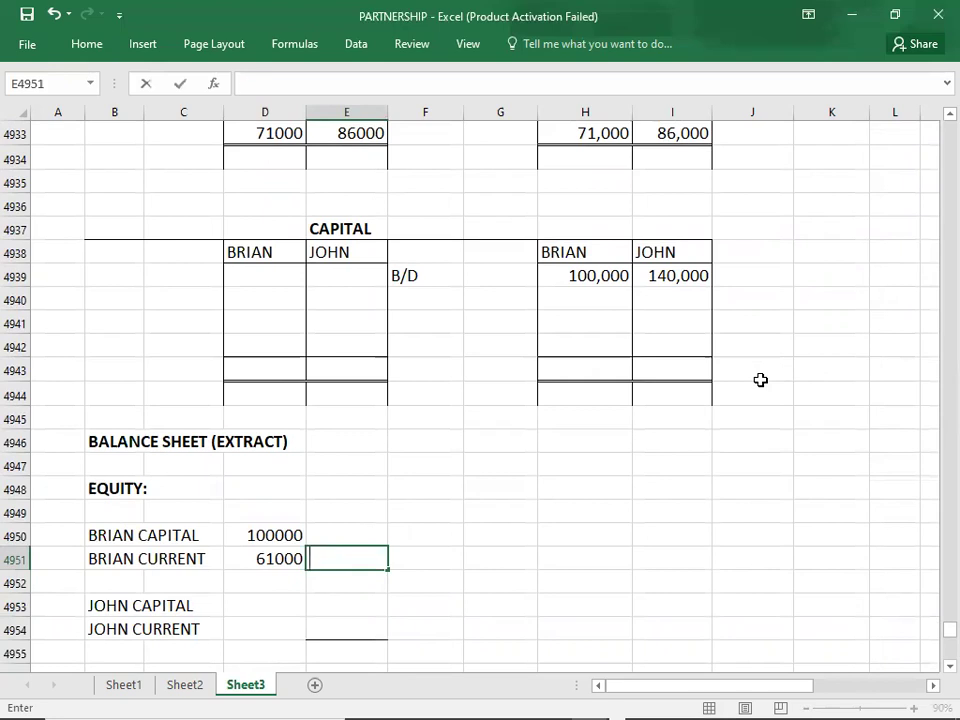
pyautogui.press('Left')
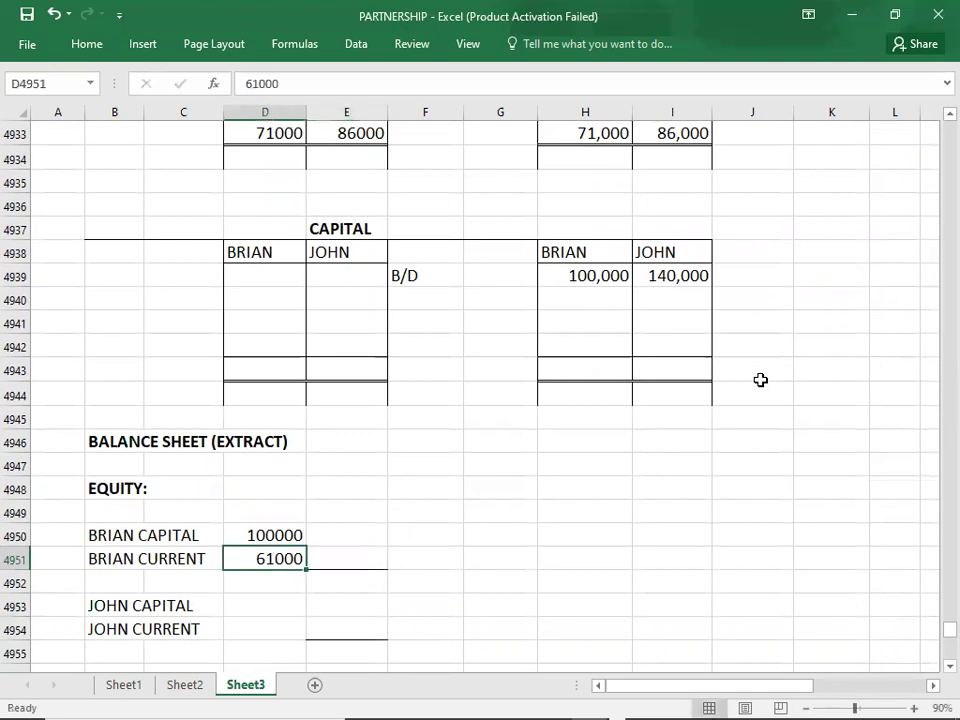
# Step: Clear the first partner's current account and capital amounts from D4951 and D4950 in the balance sheet extract
pyautogui.press('Delete')
pyautogui.press('Down')
pyautogui.press('Up')
pyautogui.press('Up')
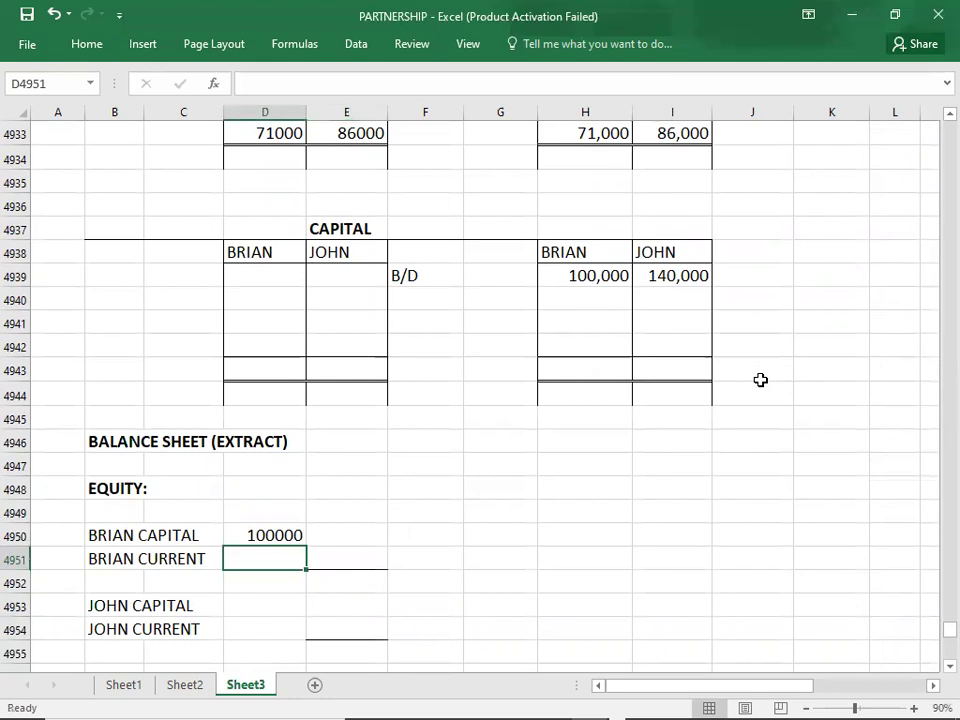
pyautogui.press('Delete')
# Step: Enter the first partner's capital of 100,000 in E4950 and current account balance of 61000 in E4951
pyautogui.press('Right')
pyautogui.write('1')
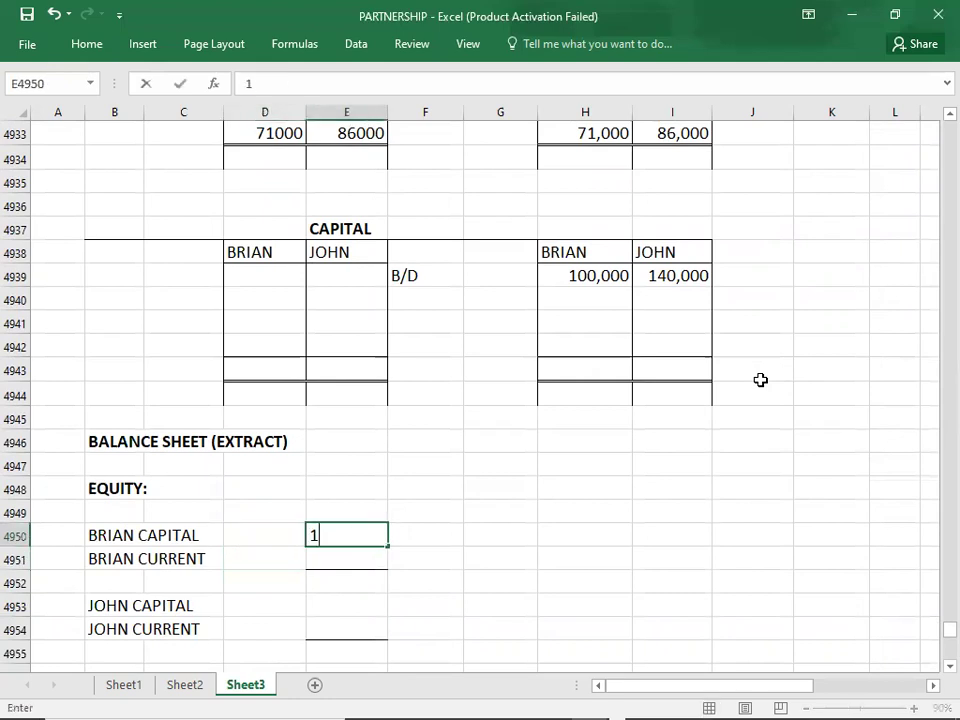
pyautogui.write('00,000')
pyautogui.press('Return')
pyautogui.write('61000')
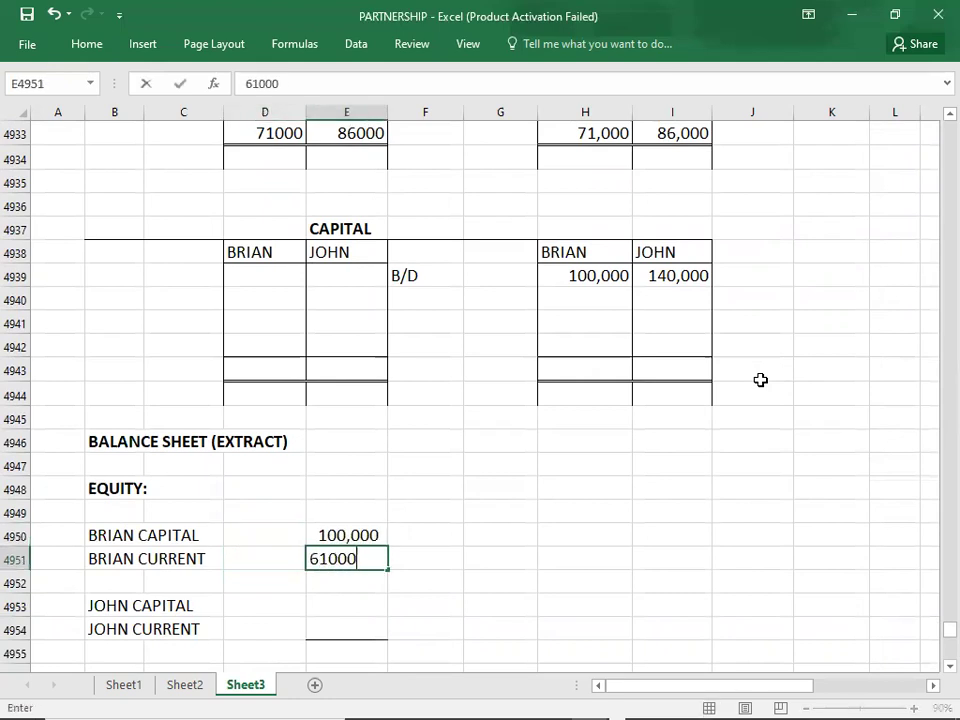
pyautogui.press('Return')
# Step: Enter the first partner's equity total of 161000 in F4952 and widen column F slightly to fit it
pyautogui.press('Right')
pyautogui.write('16')
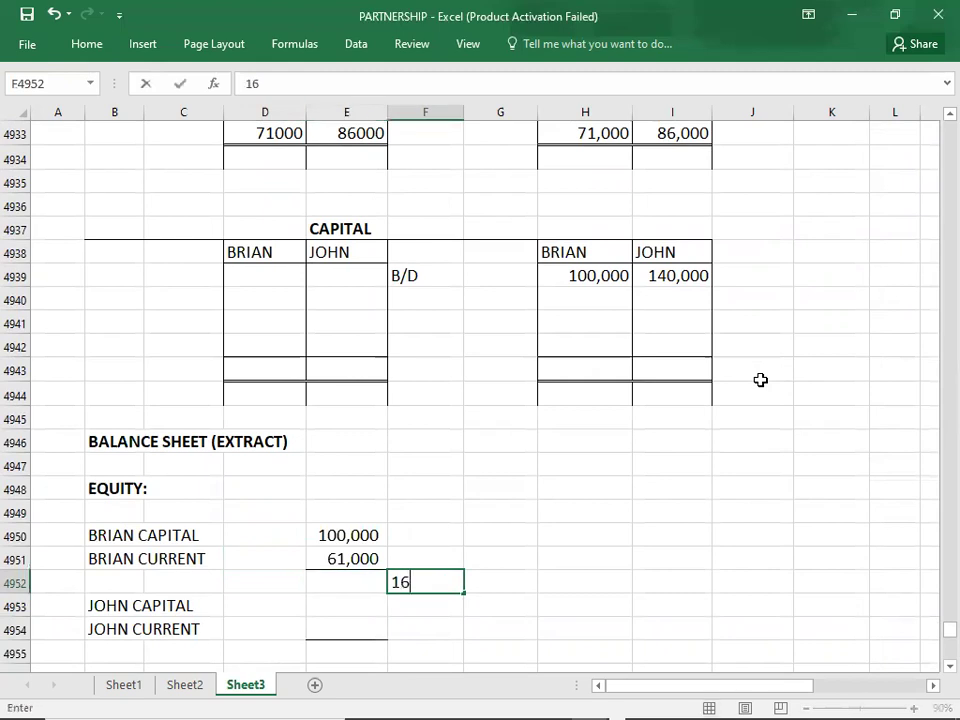
pyautogui.write('1000')
pyautogui.press('Return')
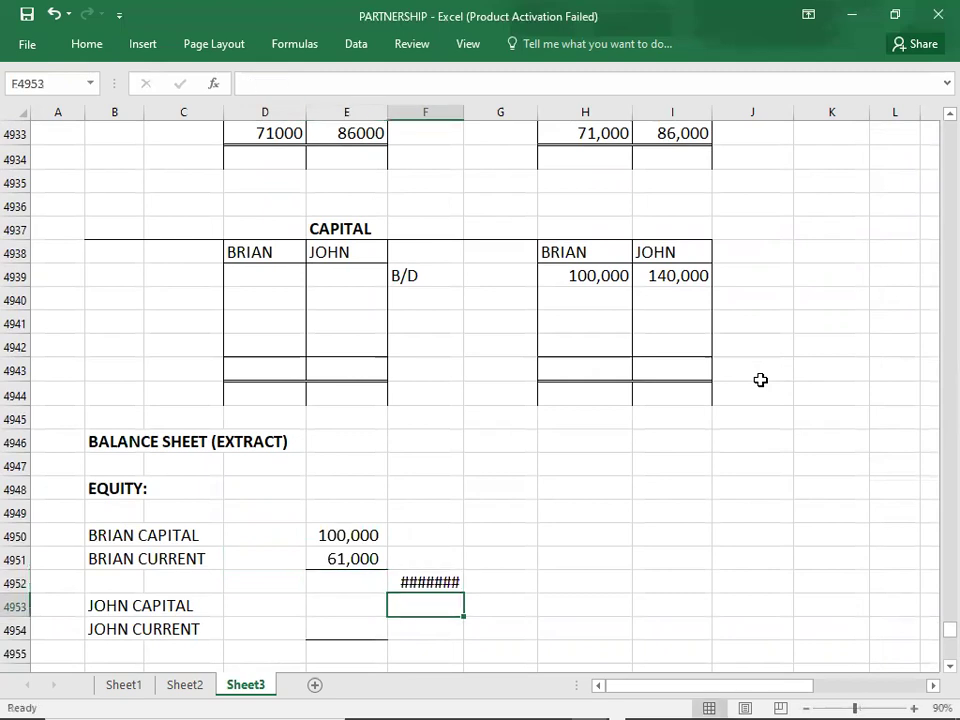
pyautogui.moveTo(462, 117); pyautogui.dragTo(467, 117)
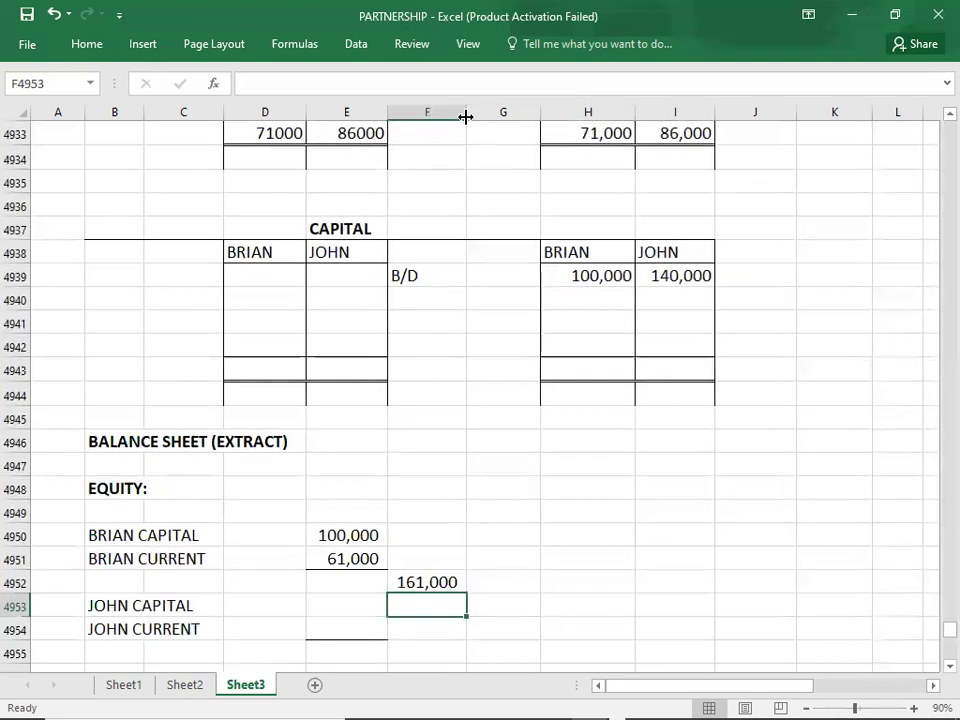
# Step: Enter 140000 in E4953 as the second partner's capital in the balance sheet extract
pyautogui.click(321, 606)
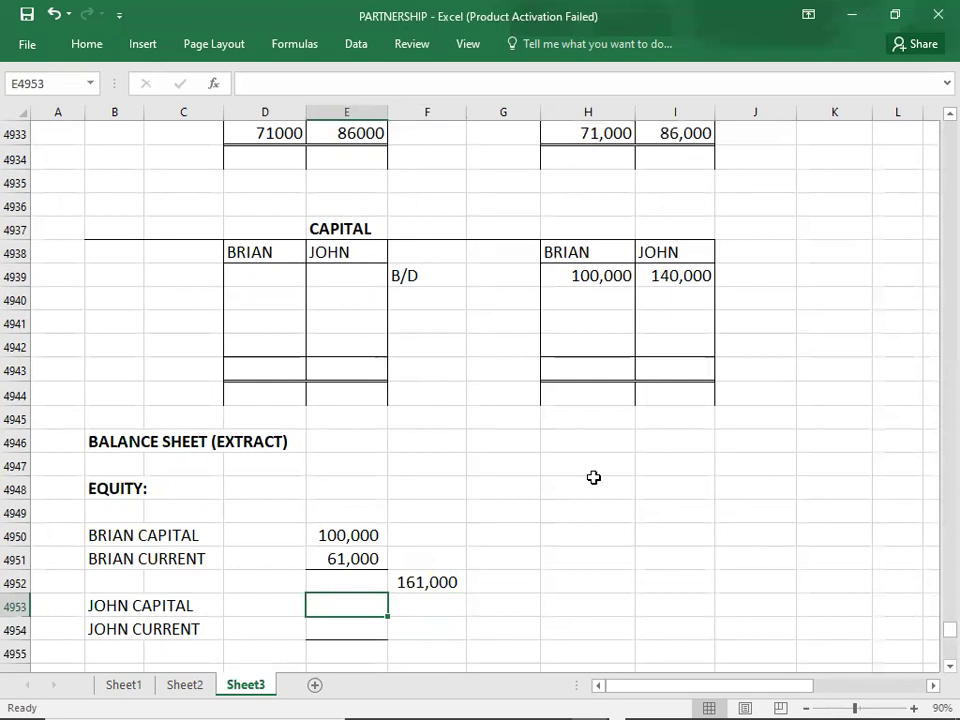
pyautogui.write('140000')
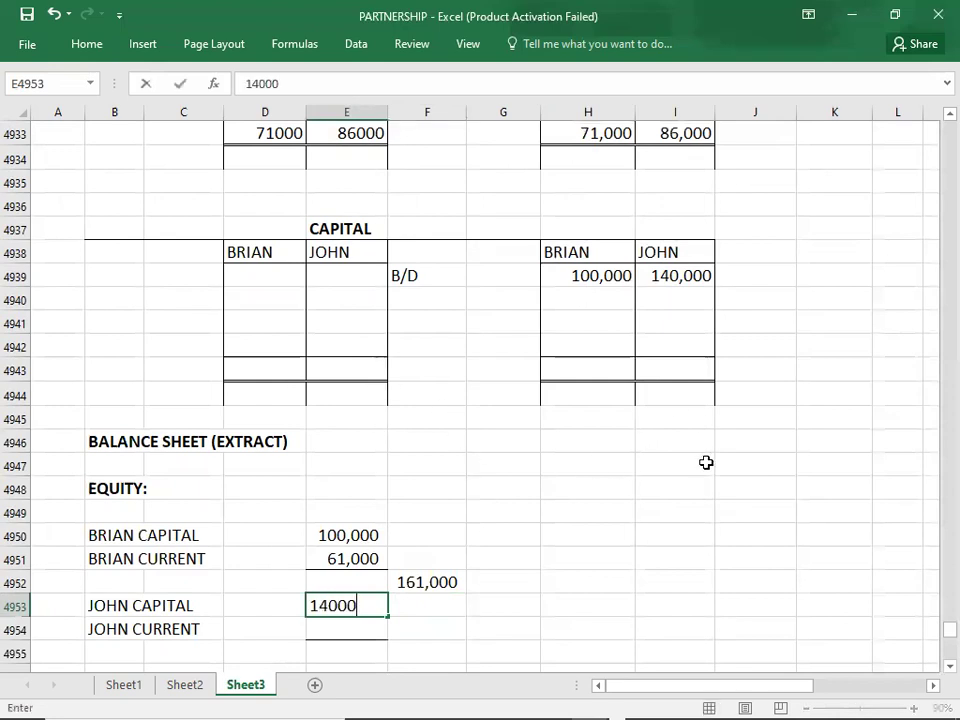
pyautogui.press('Return')
# Step: Look up the second partner's closing current account balance and enter 80000 in E4954 of the balance sheet extract
pyautogui.press('Up')
pyautogui.press('Up')
pyautogui.press('Up')
pyautogui.press('Up')
pyautogui.press('Up')
pyautogui.press('Up')
pyautogui.press('Up')
pyautogui.press('Up')
pyautogui.press('Up')
pyautogui.press('Up')
pyautogui.press('Up')
pyautogui.press('Up')
pyautogui.press('Up')
pyautogui.press('Up')
pyautogui.press('Up')
pyautogui.press('Up')
pyautogui.press('Up')
pyautogui.press('Up')
pyautogui.press('Up')
pyautogui.press('Up')
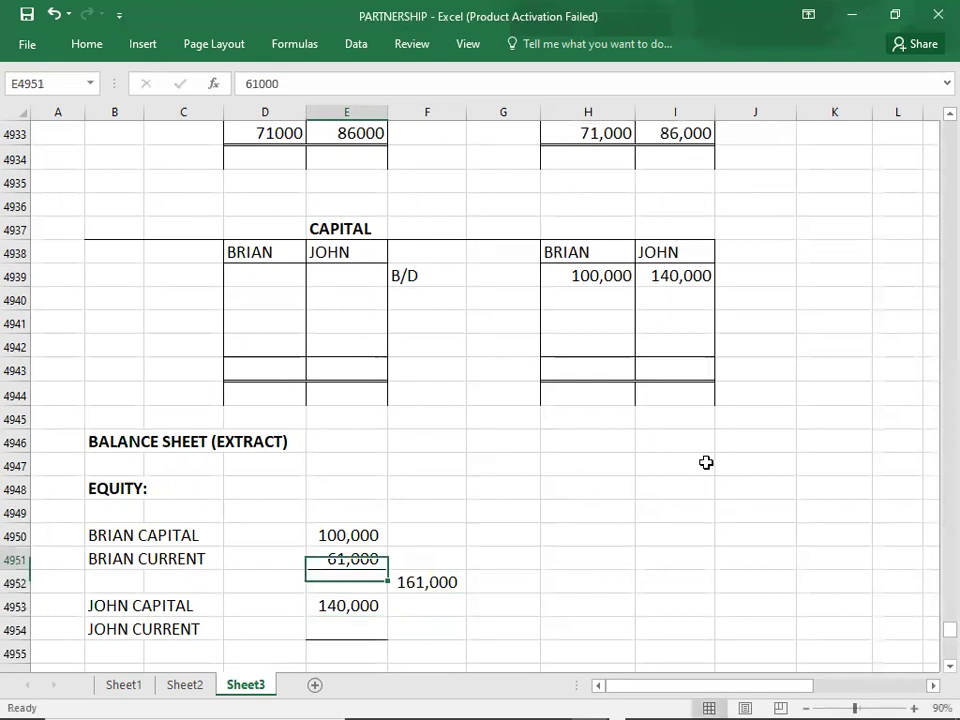
pyautogui.press('Down')
pyautogui.press('Down')
pyautogui.press('Down')
pyautogui.press('Down')
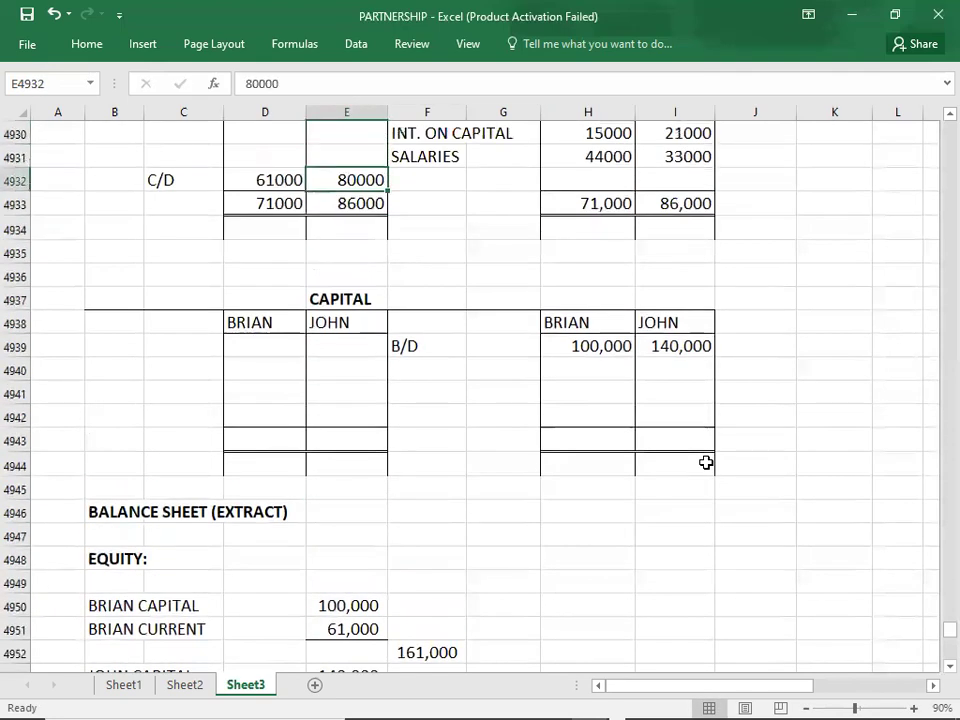
pyautogui.press('Down')
pyautogui.press('Down')
pyautogui.press('Down')
pyautogui.press('Down')
pyautogui.press('Down')
pyautogui.press('Down')
pyautogui.press('Down')
pyautogui.press('Down')
pyautogui.press('Down')
pyautogui.press('Down')
pyautogui.press('Down')
pyautogui.press('Down')
pyautogui.press('Down')
pyautogui.press('Down')
pyautogui.press('Down')
pyautogui.press('Down')
pyautogui.press('Down')
pyautogui.press('Down')
pyautogui.press('Down')
pyautogui.press('Down')
pyautogui.press('Up')
pyautogui.press('Up')
pyautogui.press('Up')
pyautogui.press('Up')
pyautogui.press('Up')
pyautogui.press('Up')
pyautogui.press('Up')
pyautogui.press('Up')
pyautogui.write('80000')
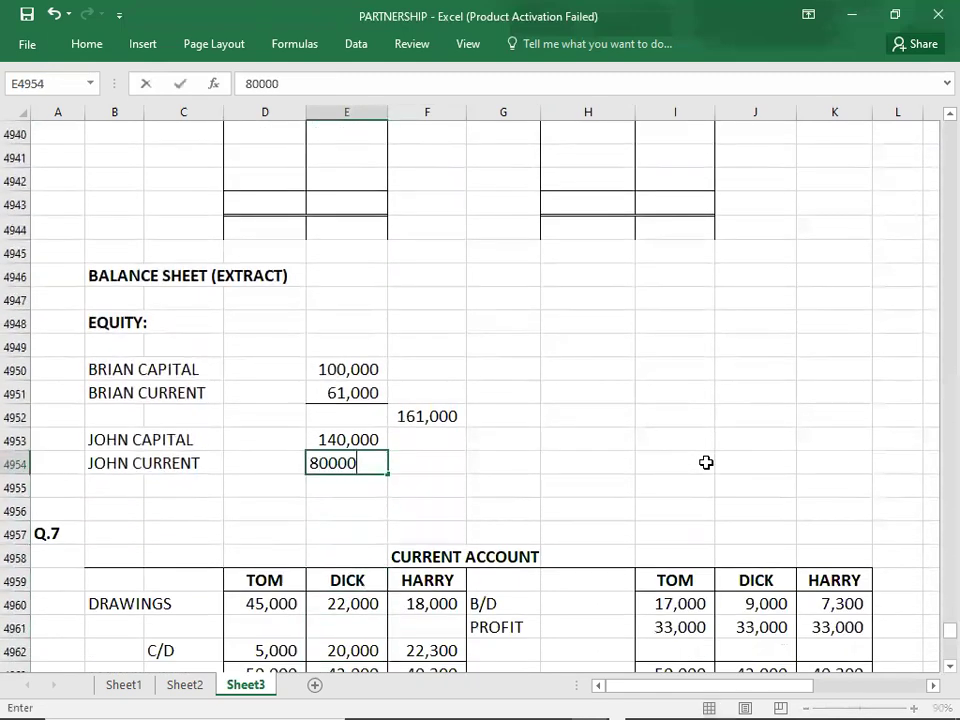
pyautogui.press('Return')
# Step: Enter 220000 in F4955 as the second partner's equity total
pyautogui.press('Right')
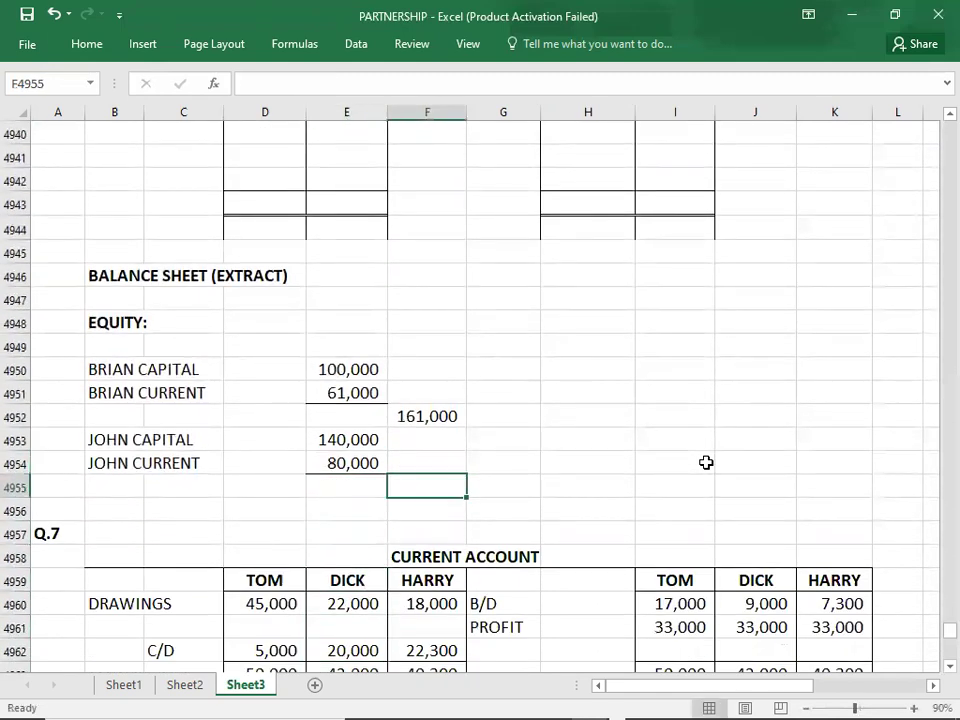
pyautogui.write('220000')
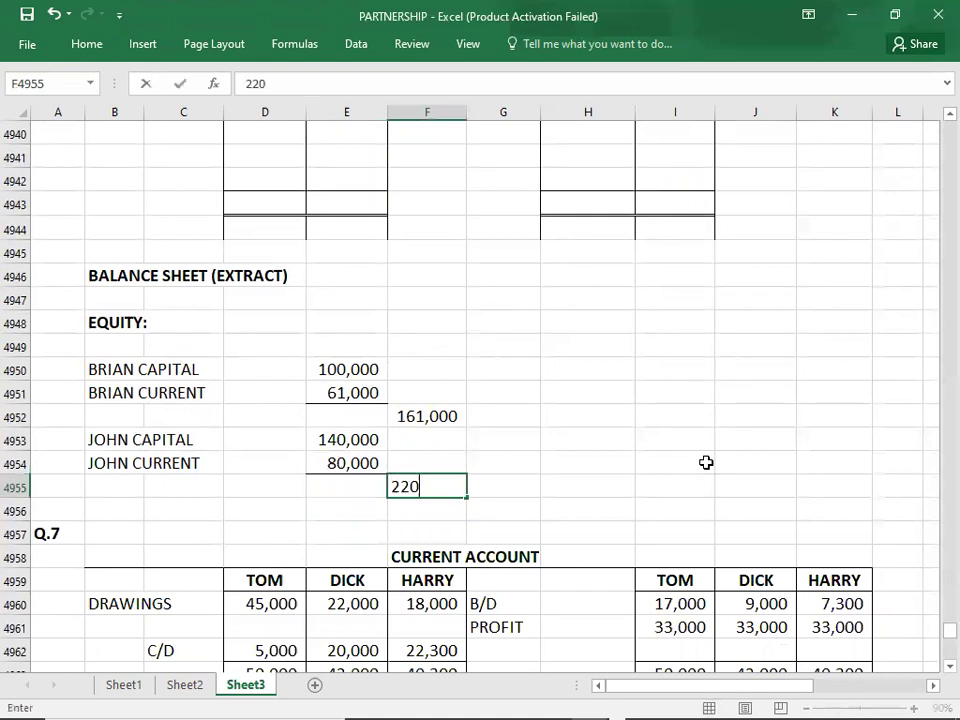
pyautogui.press('Up')
# Step: Review the Q.6 solution from the balance sheet extract back up through the capital, current and appropriation accounts
pyautogui.press('Up')
pyautogui.press('Up')
pyautogui.press('Up')
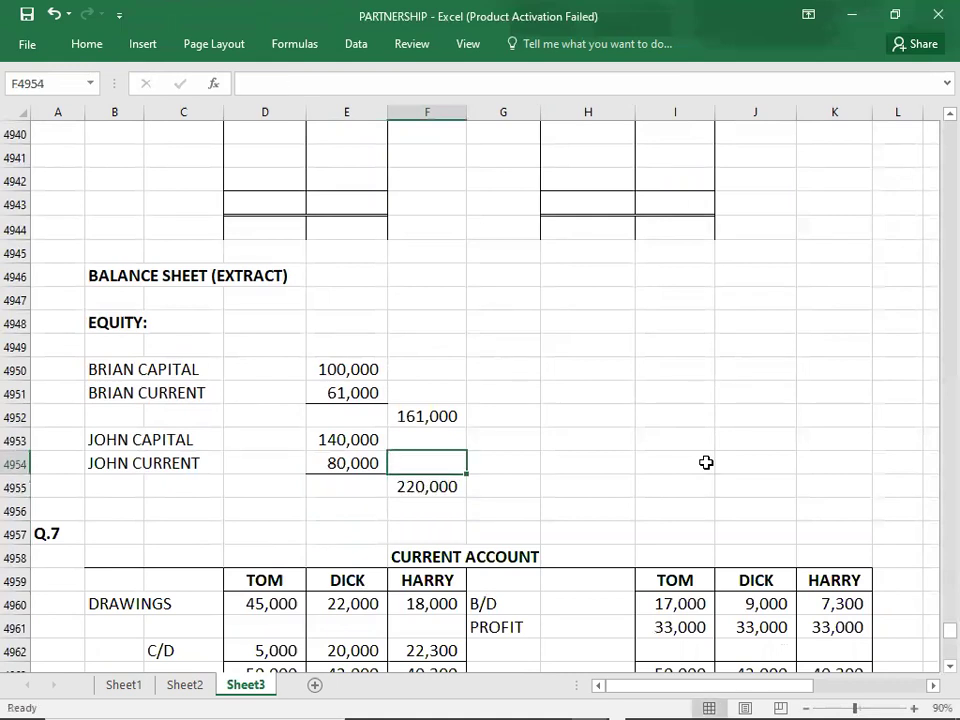
pyautogui.press('Up')
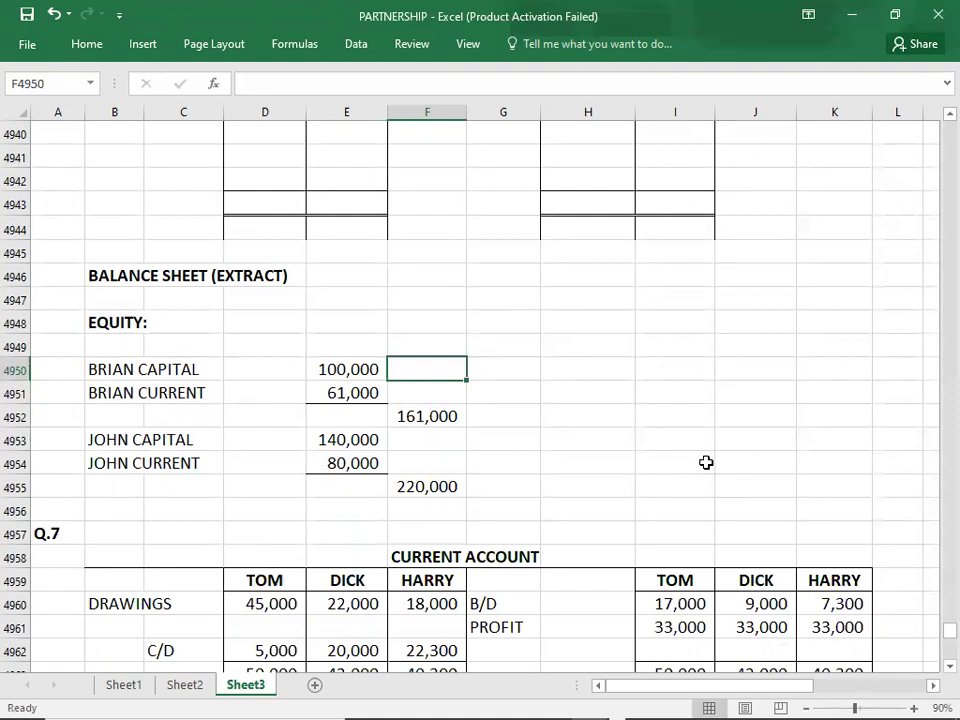
pyautogui.press('Up')
pyautogui.press('Up')
pyautogui.press('Up')
pyautogui.press('Up')
pyautogui.press('Up')
pyautogui.press('Up')
pyautogui.press('Up')
pyautogui.press('Up')
pyautogui.press('Up')
pyautogui.press('Up')
pyautogui.press('Up')
pyautogui.press('Up')
pyautogui.press('Up')
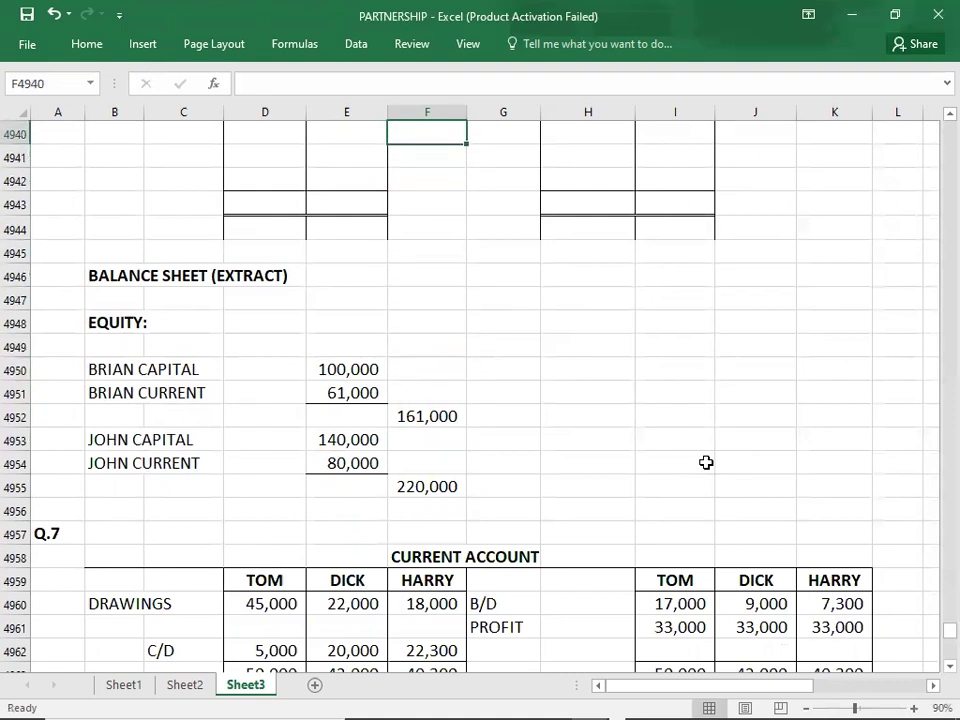
pyautogui.press('Up')
pyautogui.press('Up')
pyautogui.press('Up')
pyautogui.press('Up')
pyautogui.press('Up')
pyautogui.press('Up')
pyautogui.press('Up')
pyautogui.press('Up')
pyautogui.press('Up')
pyautogui.press('Up')
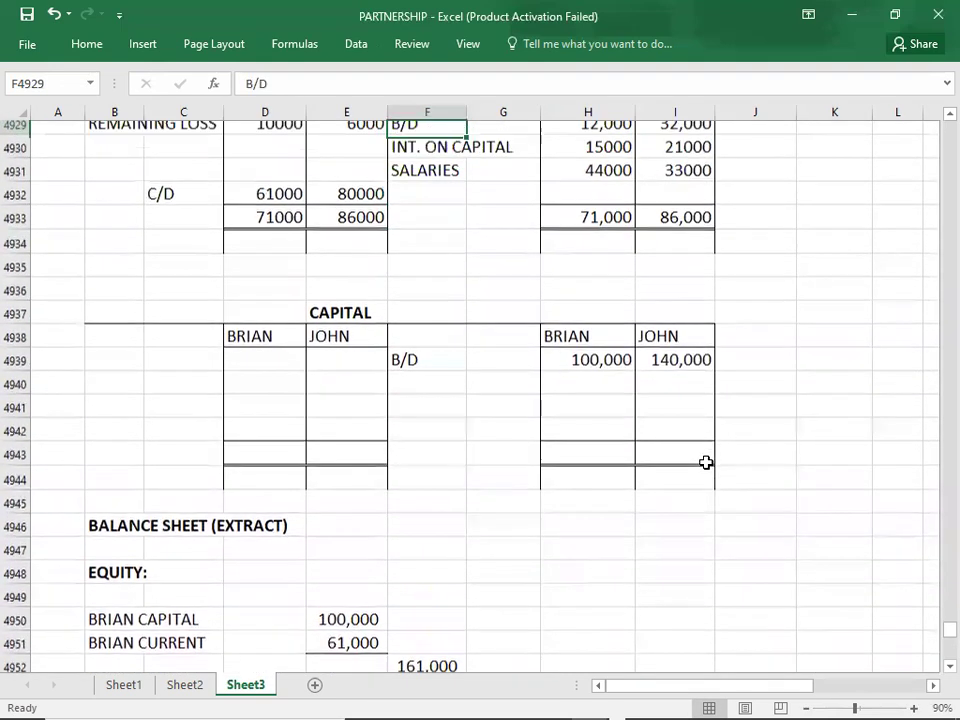
pyautogui.press('Up')
pyautogui.press('Up')
pyautogui.press('Up')
pyautogui.press('Up')
pyautogui.press('Up')
pyautogui.press('Up')
pyautogui.press('Up')
pyautogui.press('Up')
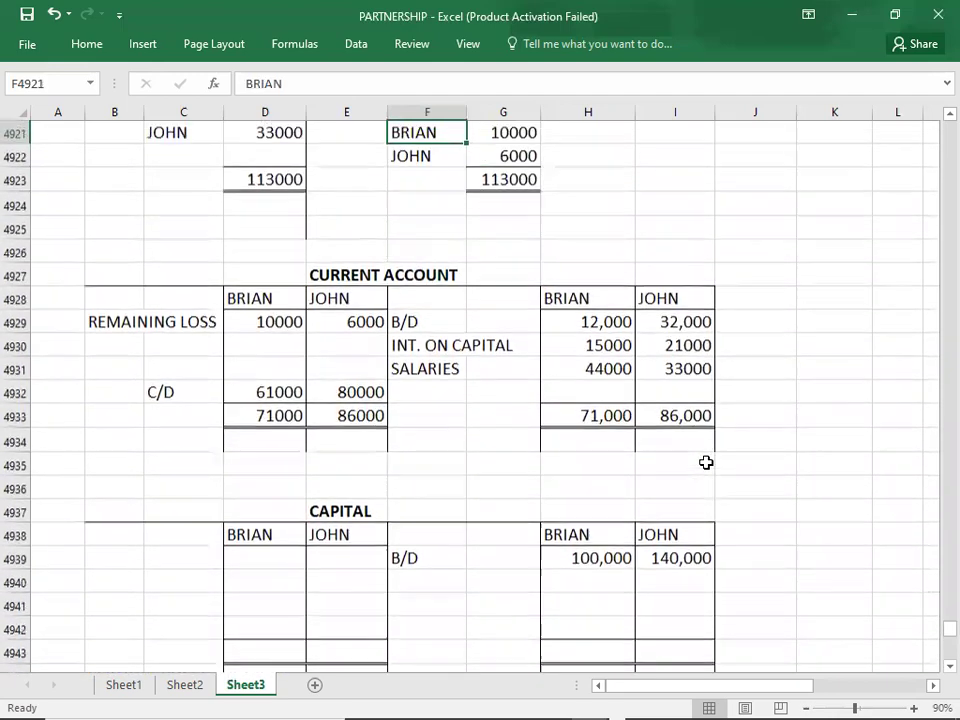
pyautogui.press('Up')
pyautogui.press('Up')
pyautogui.press('Up')
pyautogui.press('Up')
pyautogui.press('Up')
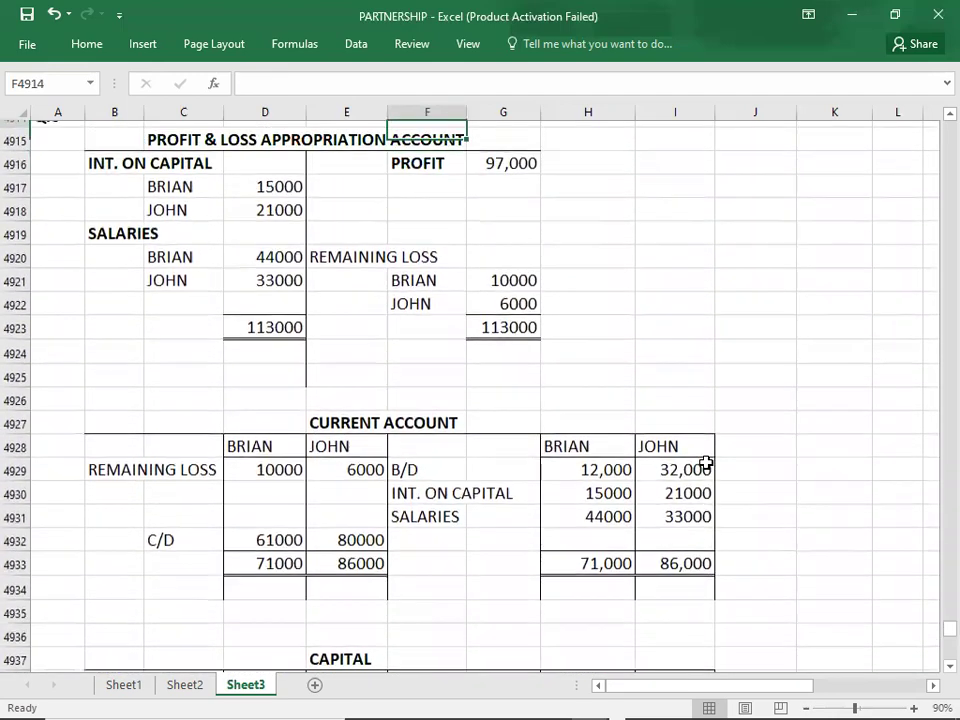
pyautogui.press('Up')
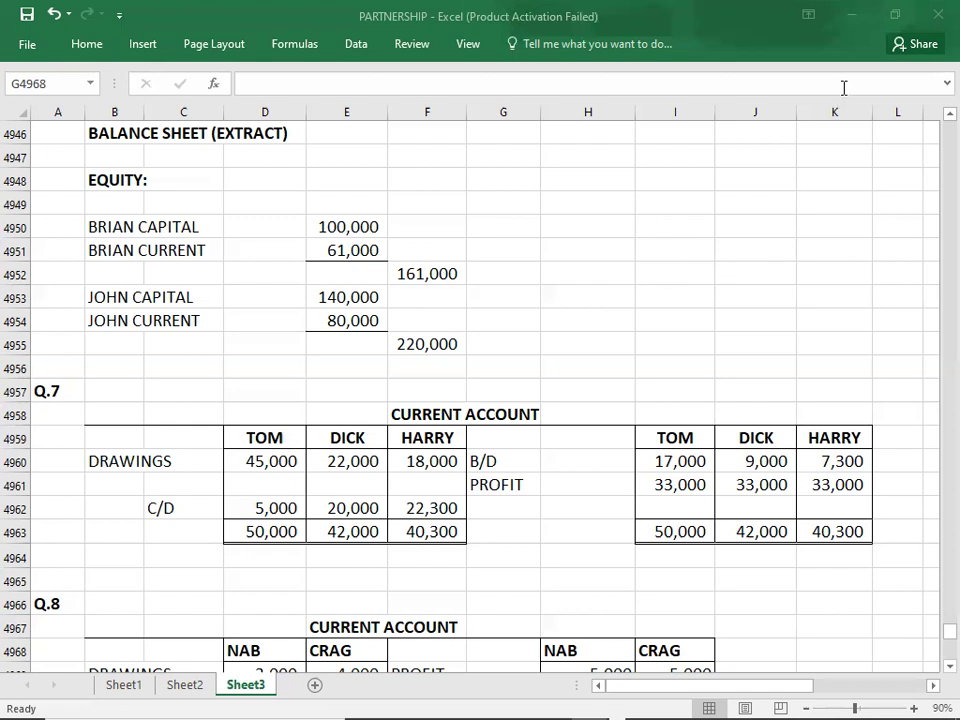
# Step: Switch to Acrobat Reader to check the Q.8 and Q.9 partnership questions, and return to the Excel workbook
pyautogui.hotkey('alt', 'Tab')
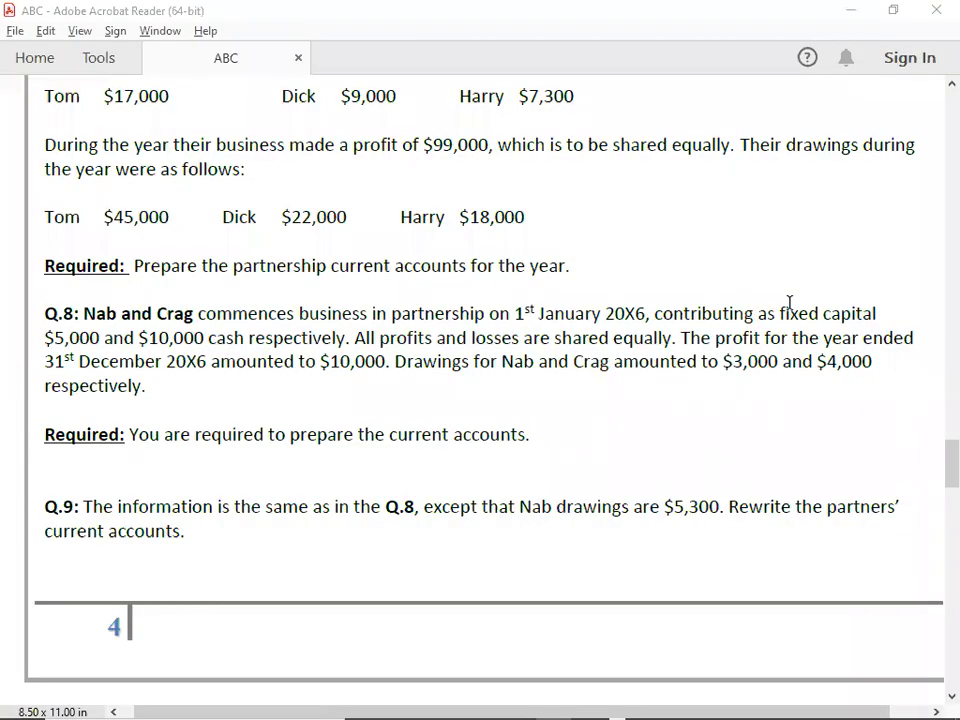
pyautogui.hotkey('alt', 'Tab')
pyautogui.hotkey('alt', 'Tab')
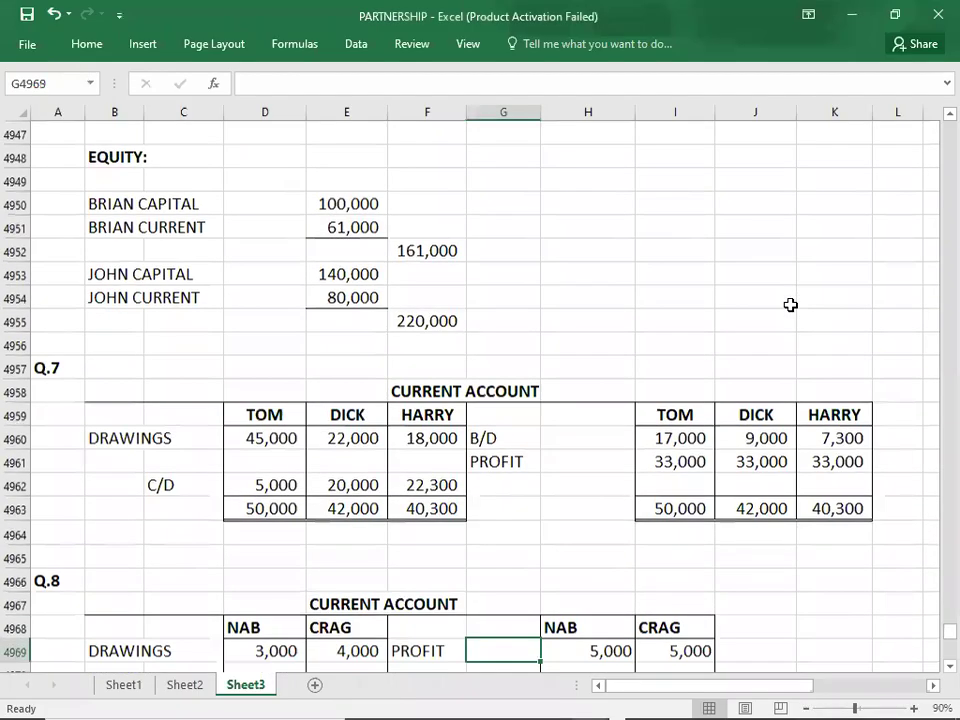
# Step: Examine the Q.8 current account and its balance sheet extract on Sheet3
pyautogui.press('Down')
pyautogui.press('Down')
pyautogui.press('Down')
pyautogui.press('Down')
pyautogui.press('Down')
pyautogui.press('Down')
pyautogui.press('Down')
pyautogui.press('Down')
pyautogui.press('Down')
pyautogui.press('Down')
pyautogui.press('Down')
pyautogui.press('Down')
pyautogui.press('Down')
pyautogui.press('Down')
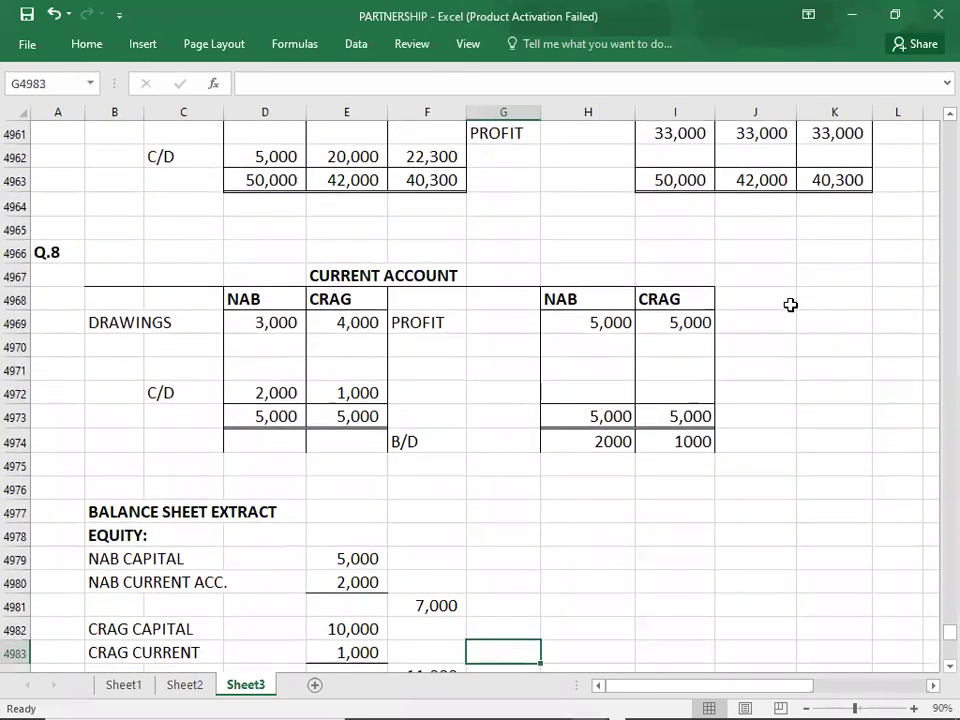
pyautogui.press('Down')
pyautogui.press('Down')
pyautogui.press('Down')
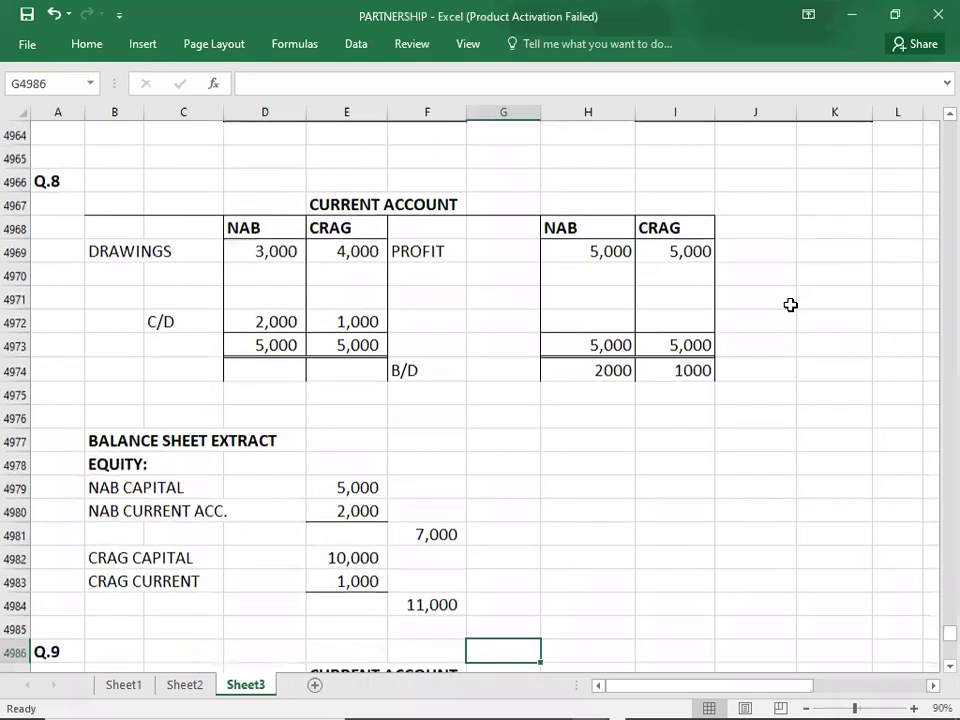
pyautogui.press('Down')
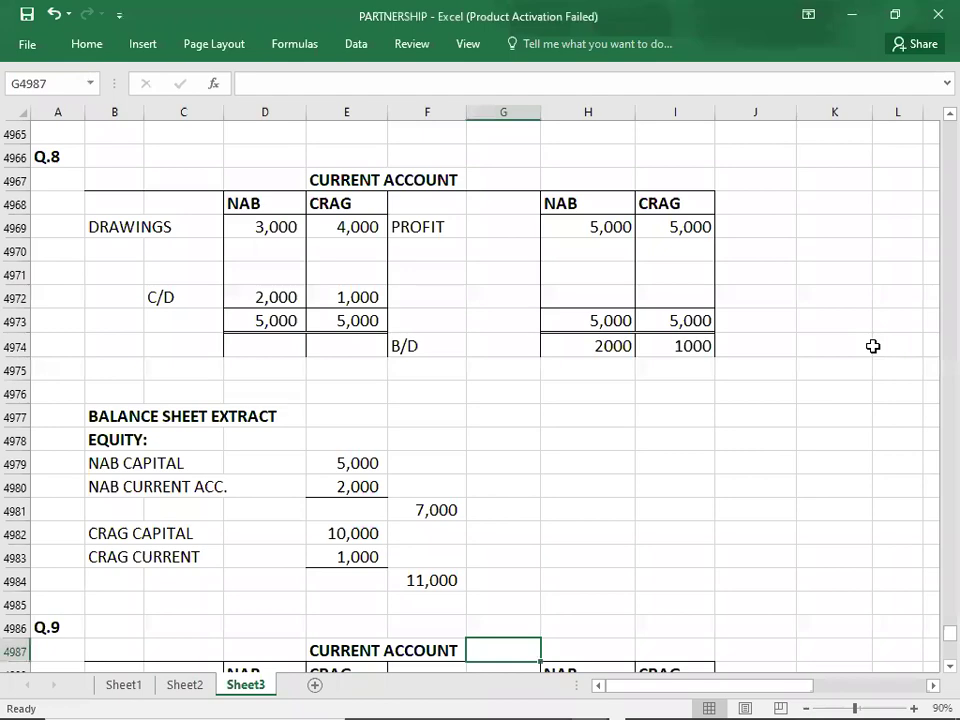
# Step: Trace the first partner's profit, drawings, carried-down and brought-down balances in the Q.9 current account
pyautogui.press('Down')
pyautogui.press('Down')
pyautogui.press('Down')
pyautogui.press('Down')
pyautogui.press('Down')
pyautogui.press('Down')
pyautogui.press('Down')
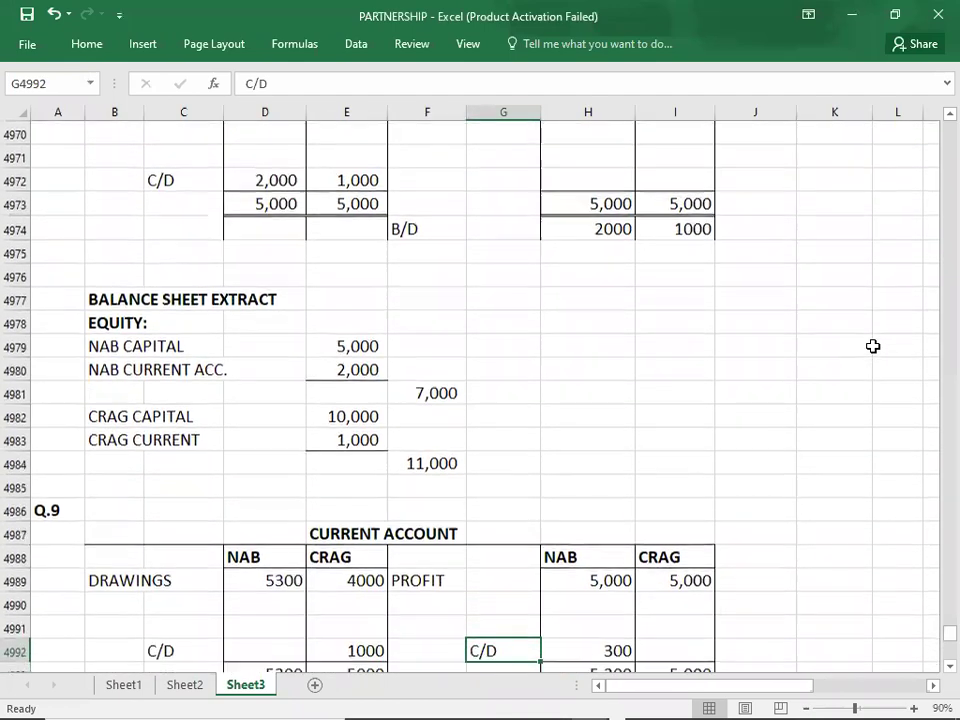
pyautogui.press('Down')
pyautogui.press('Down')
pyautogui.press('Down')
pyautogui.press('Down')
pyautogui.press('Down')
pyautogui.press('Down')
pyautogui.press('Down')
pyautogui.press('Down')
pyautogui.press('Down')
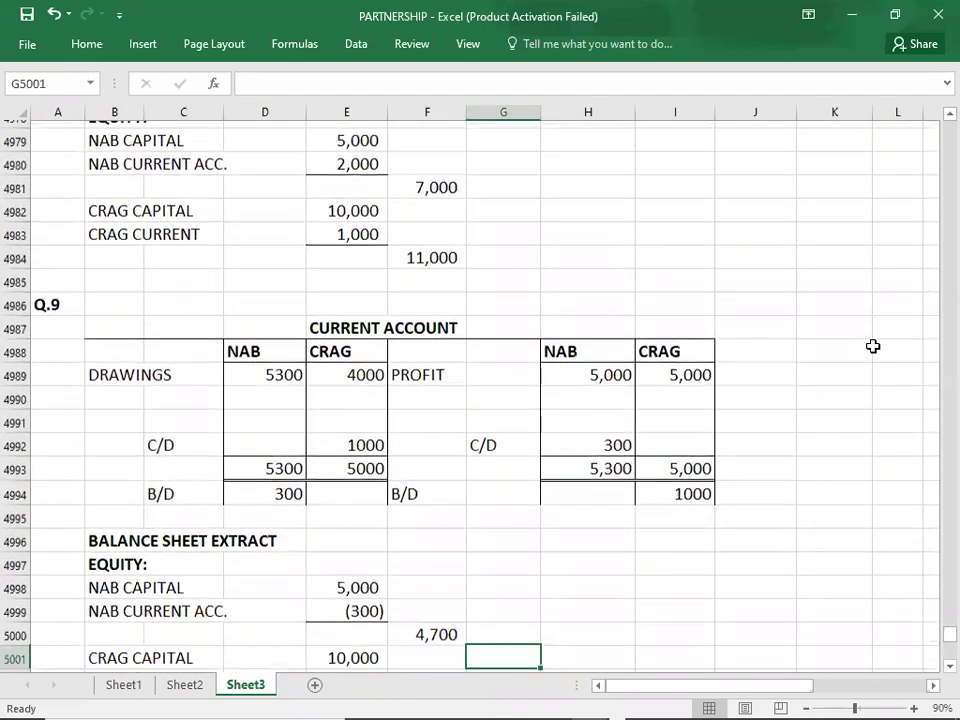
pyautogui.press('Down')
pyautogui.press('Down')
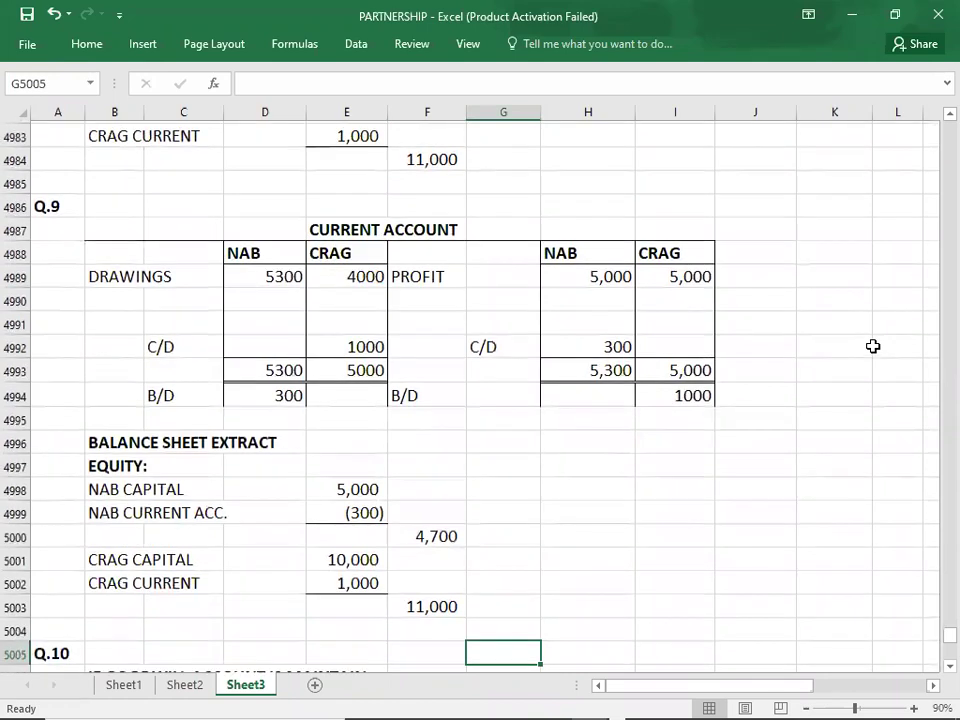
pyautogui.click(603, 272)
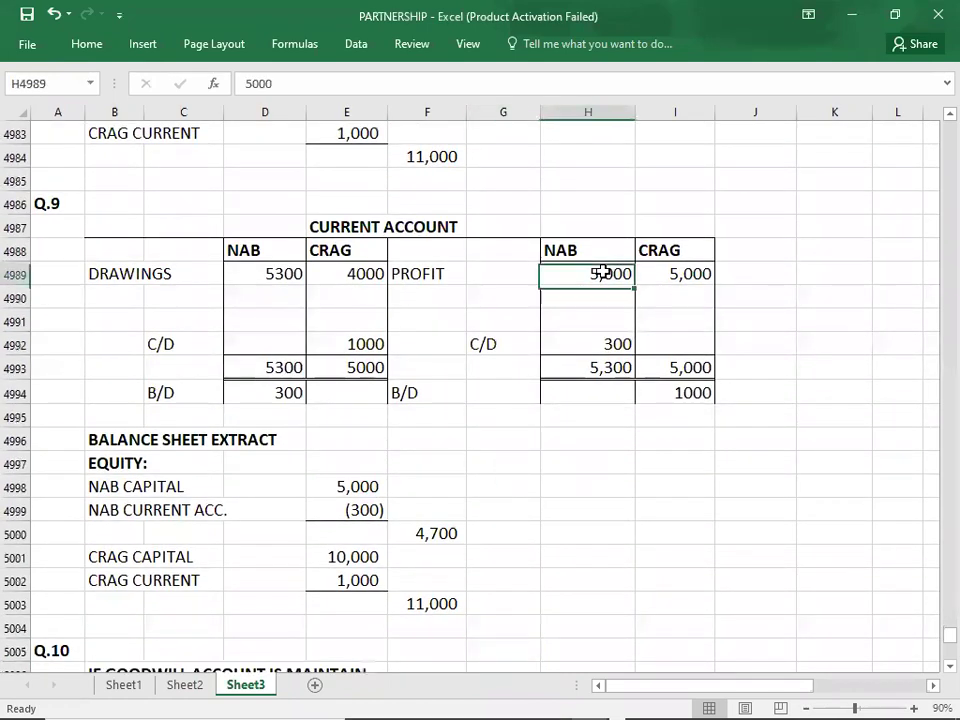
pyautogui.click(250, 273)
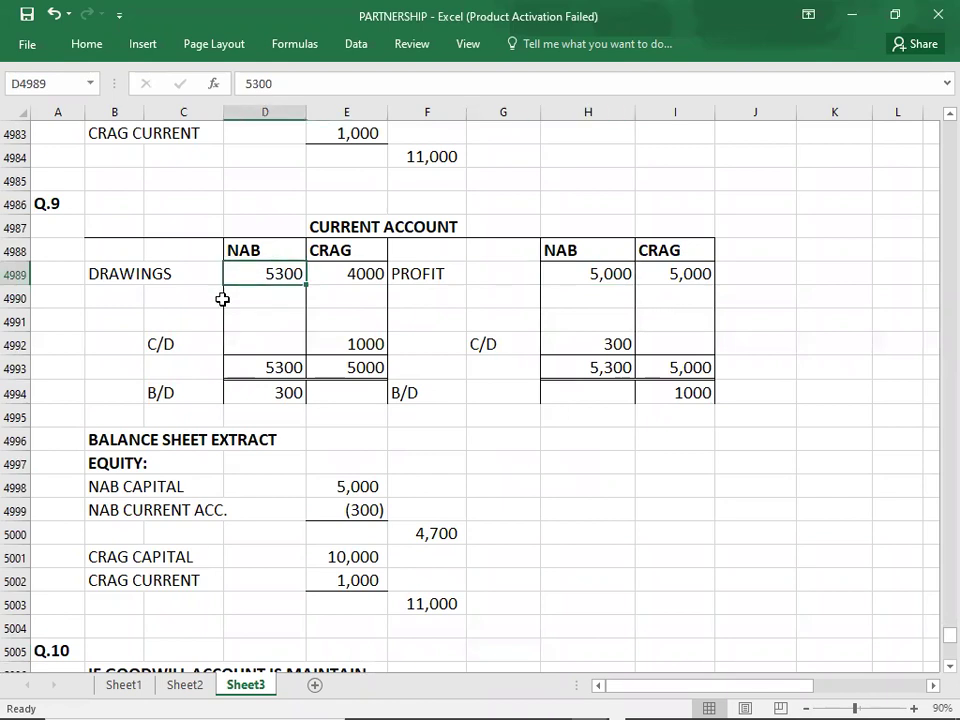
pyautogui.click(569, 344)
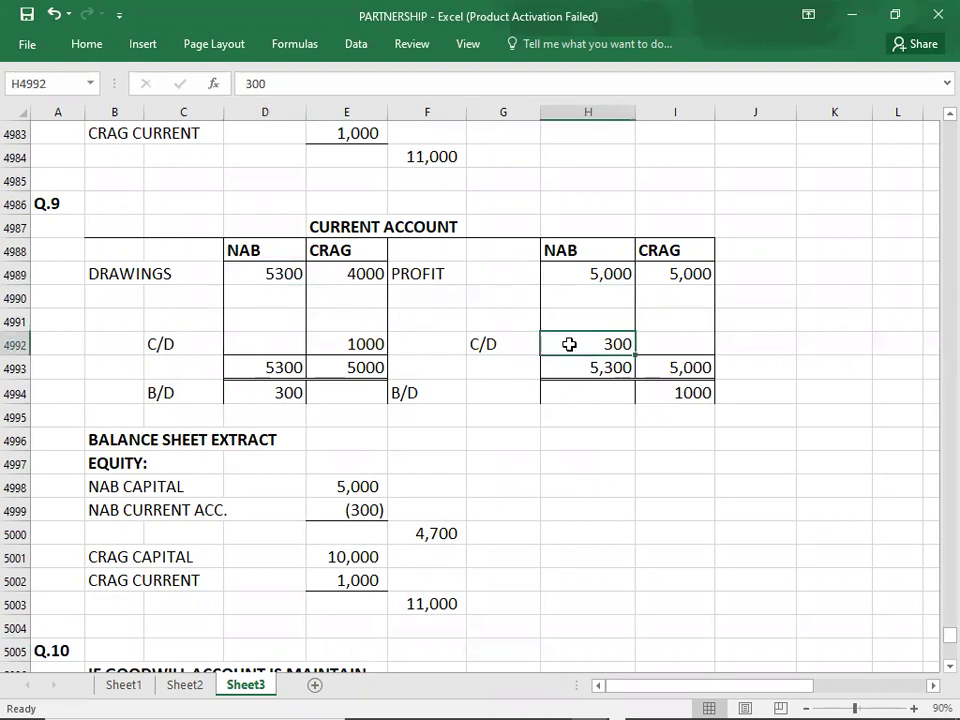
pyautogui.click(260, 400)
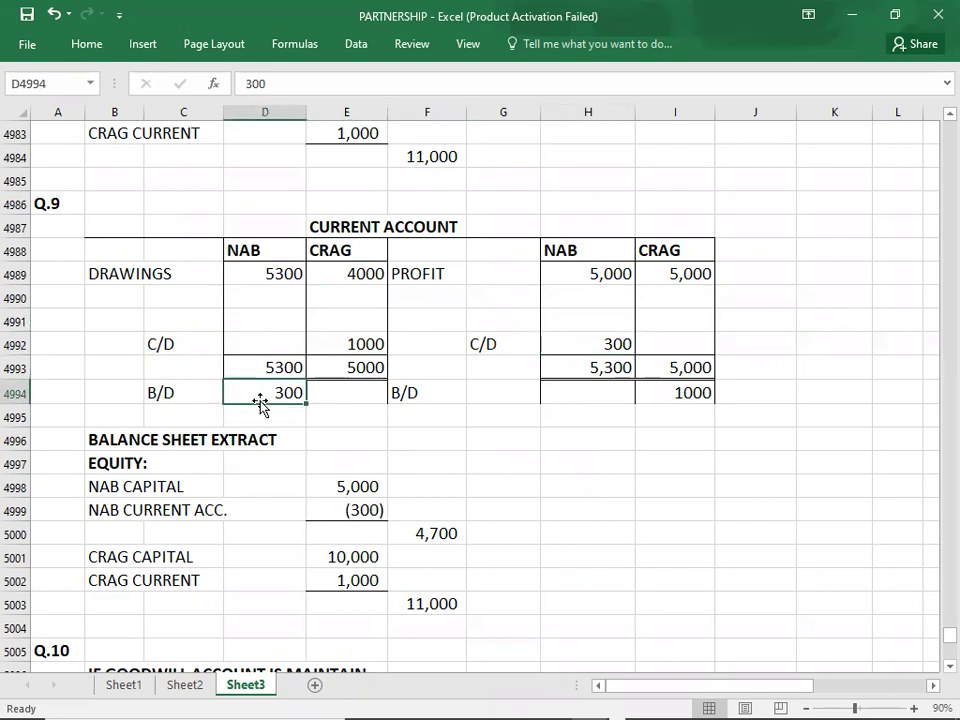
pyautogui.click(572, 270)
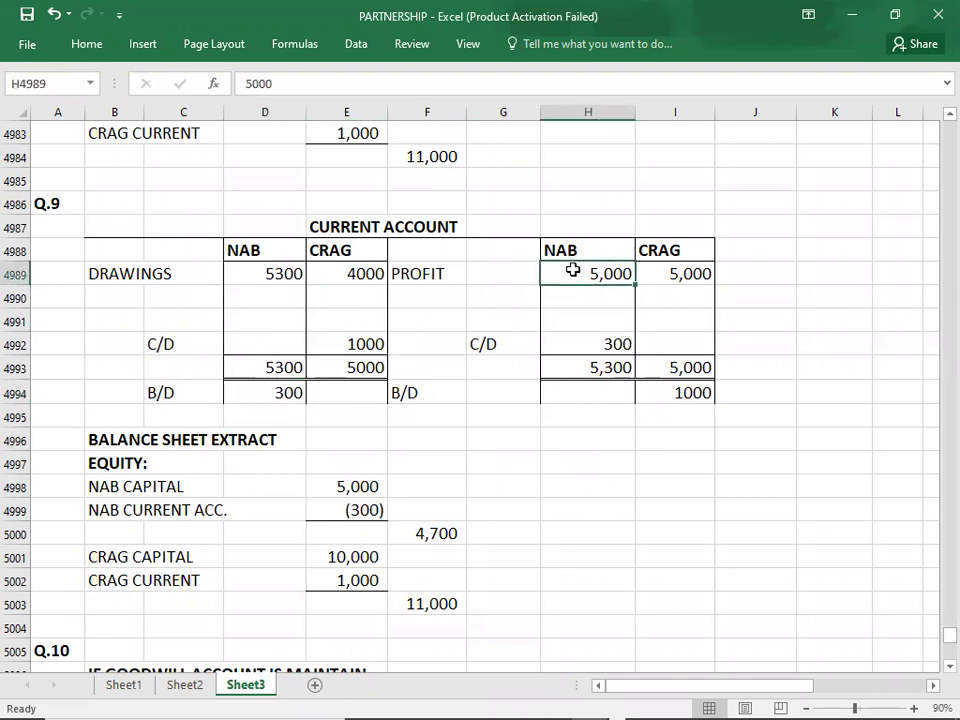
pyautogui.click(242, 273)
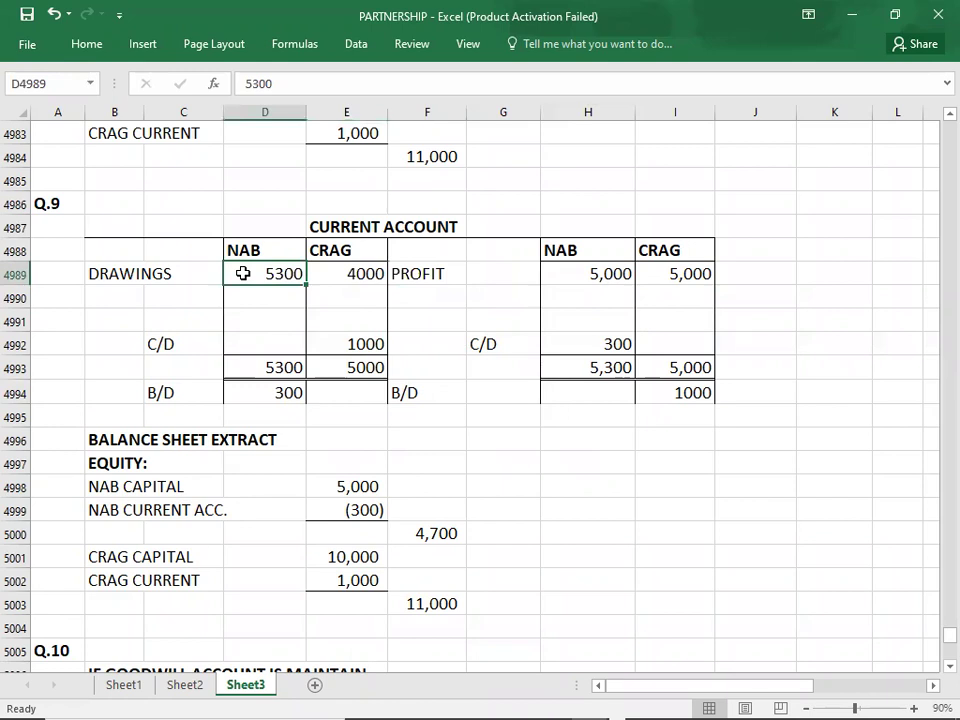
pyautogui.click(582, 339)
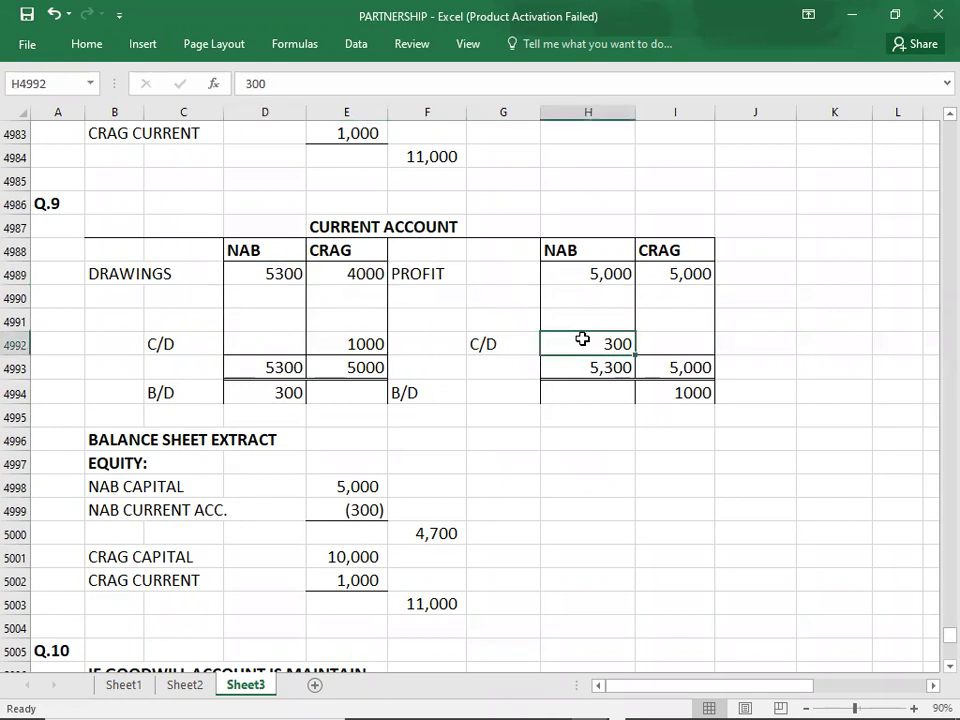
pyautogui.click(251, 402)
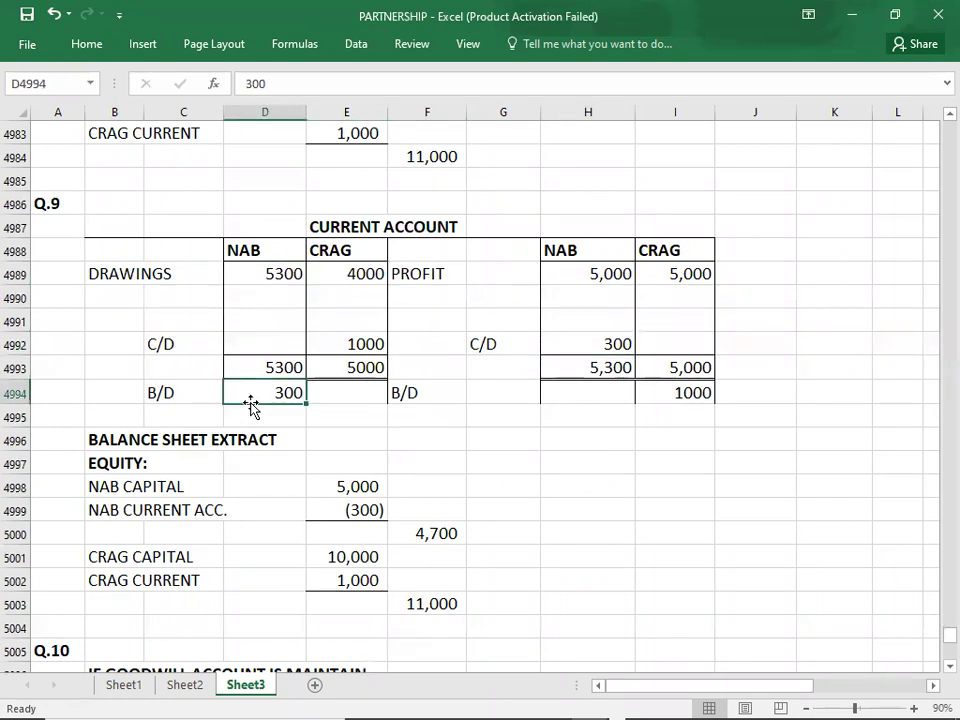
# Step: Examine the first partner's capital, current account and equity total in the Q.9 balance sheet extract
pyautogui.click(316, 484)
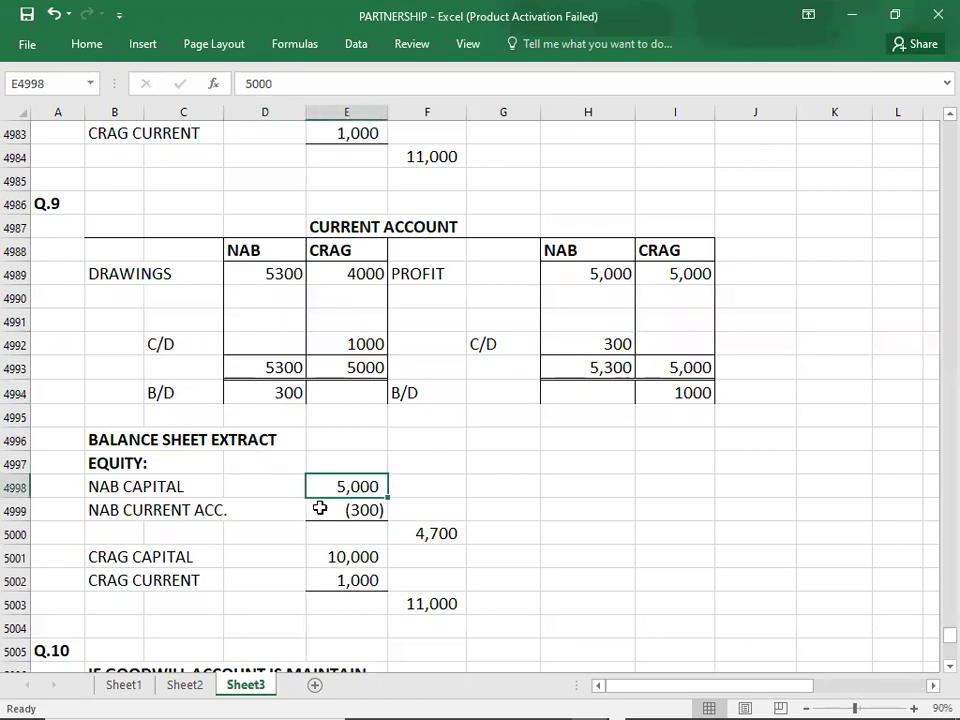
pyautogui.click(322, 509)
pyautogui.click(415, 530)
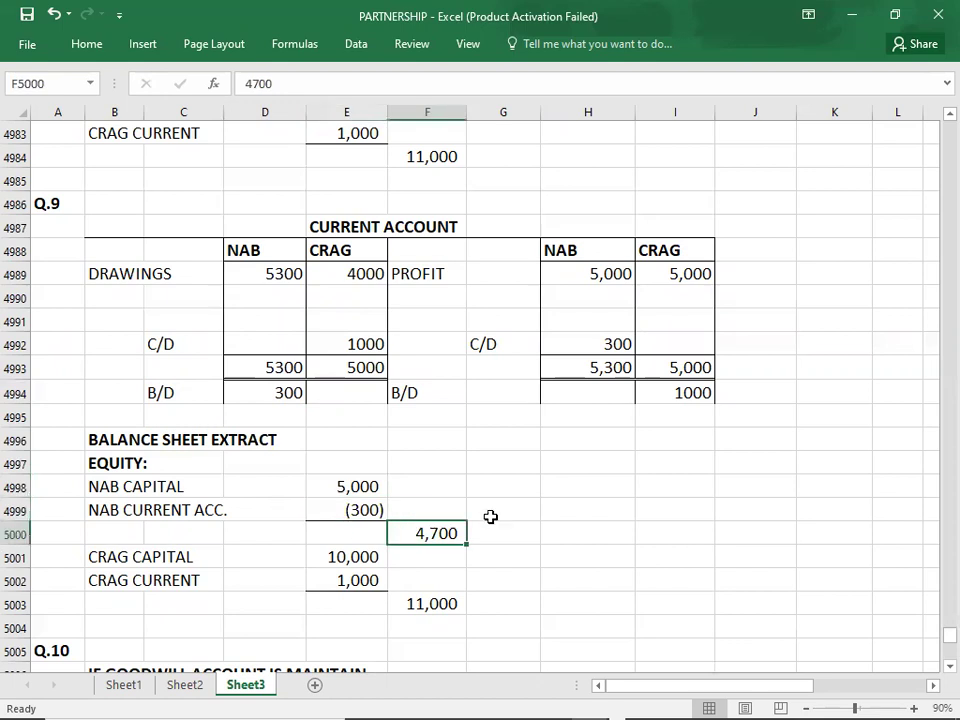
pyautogui.click(419, 485)
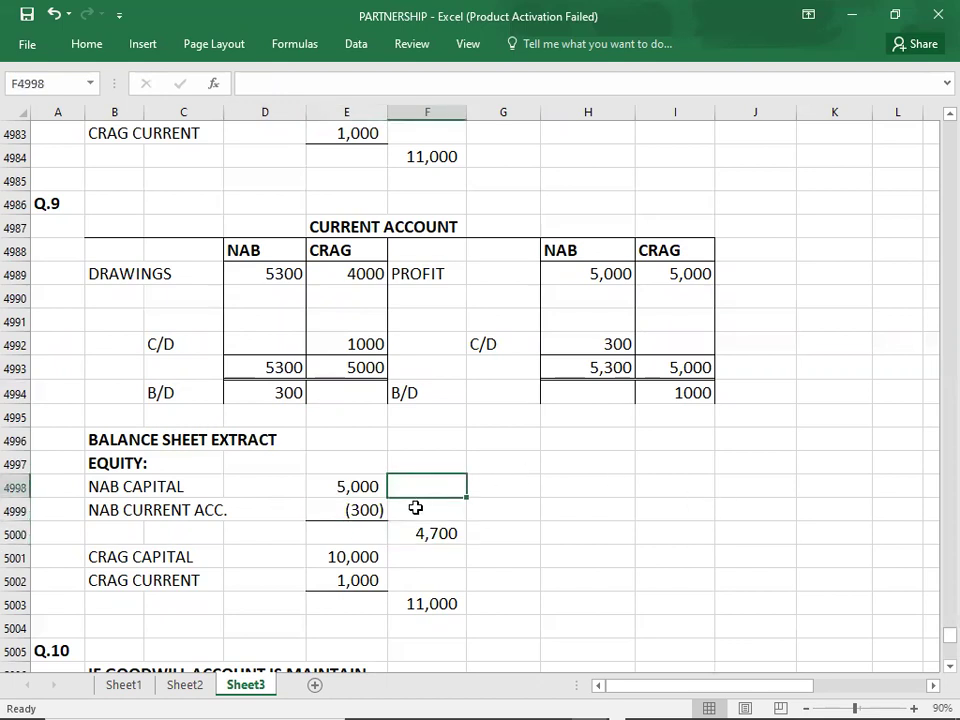
pyautogui.click(415, 508)
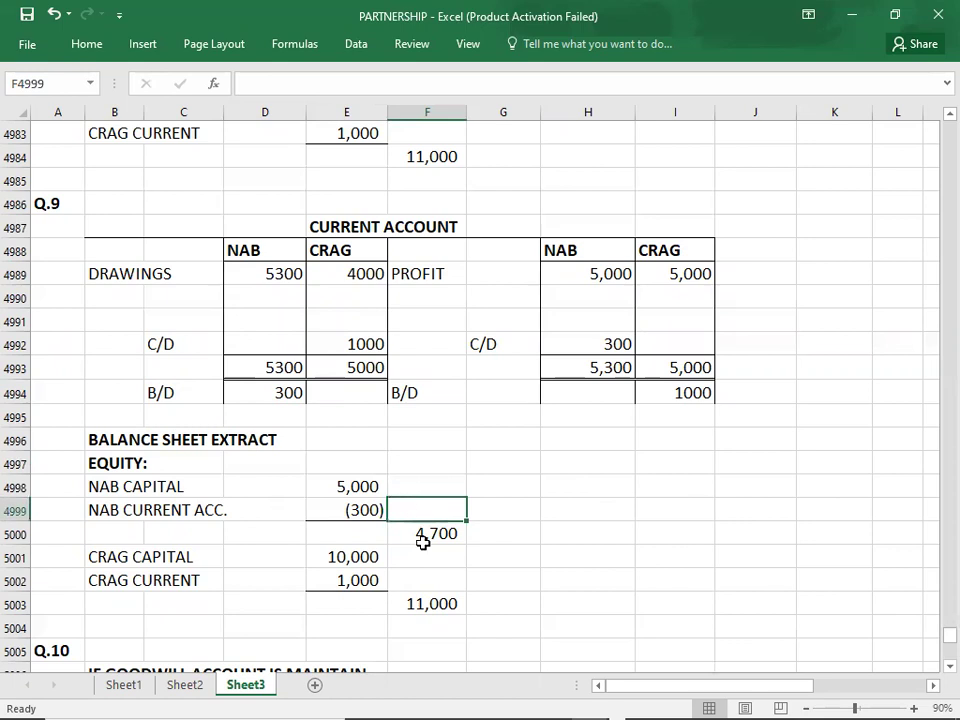
pyautogui.click(422, 537)
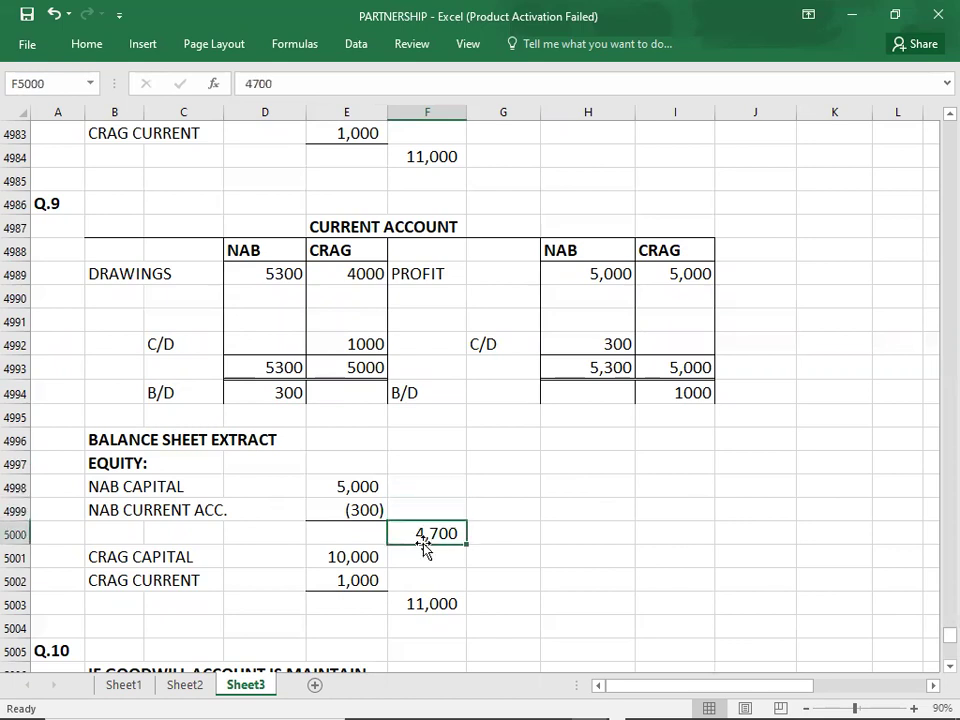
pyautogui.click(618, 564)
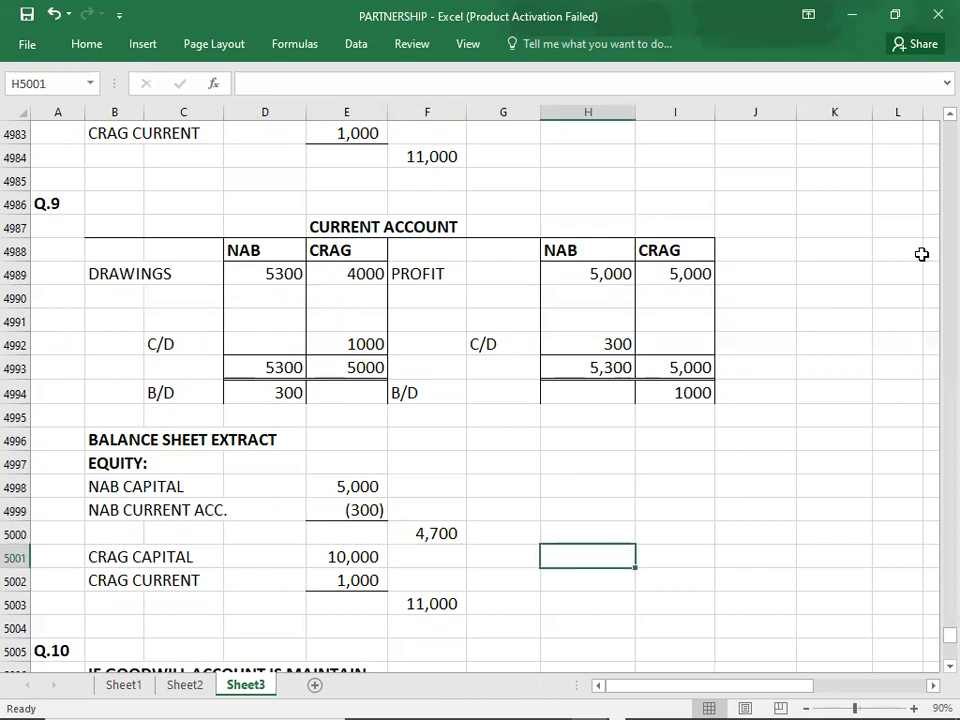